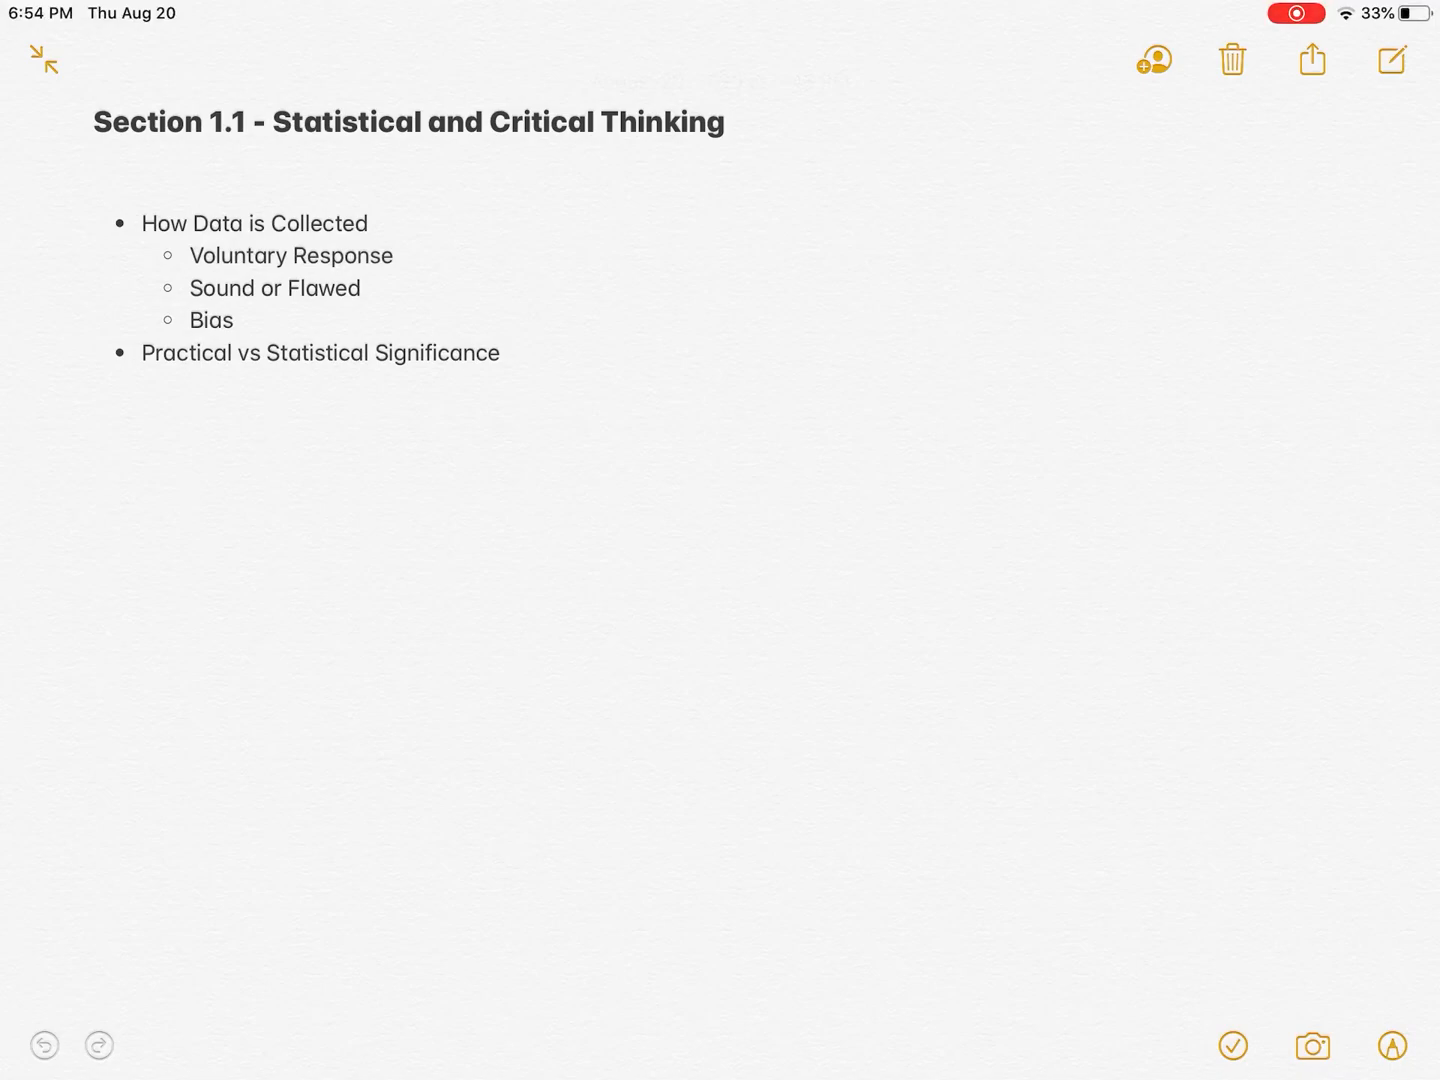
pyautogui.scroll(-1, 450, 281)
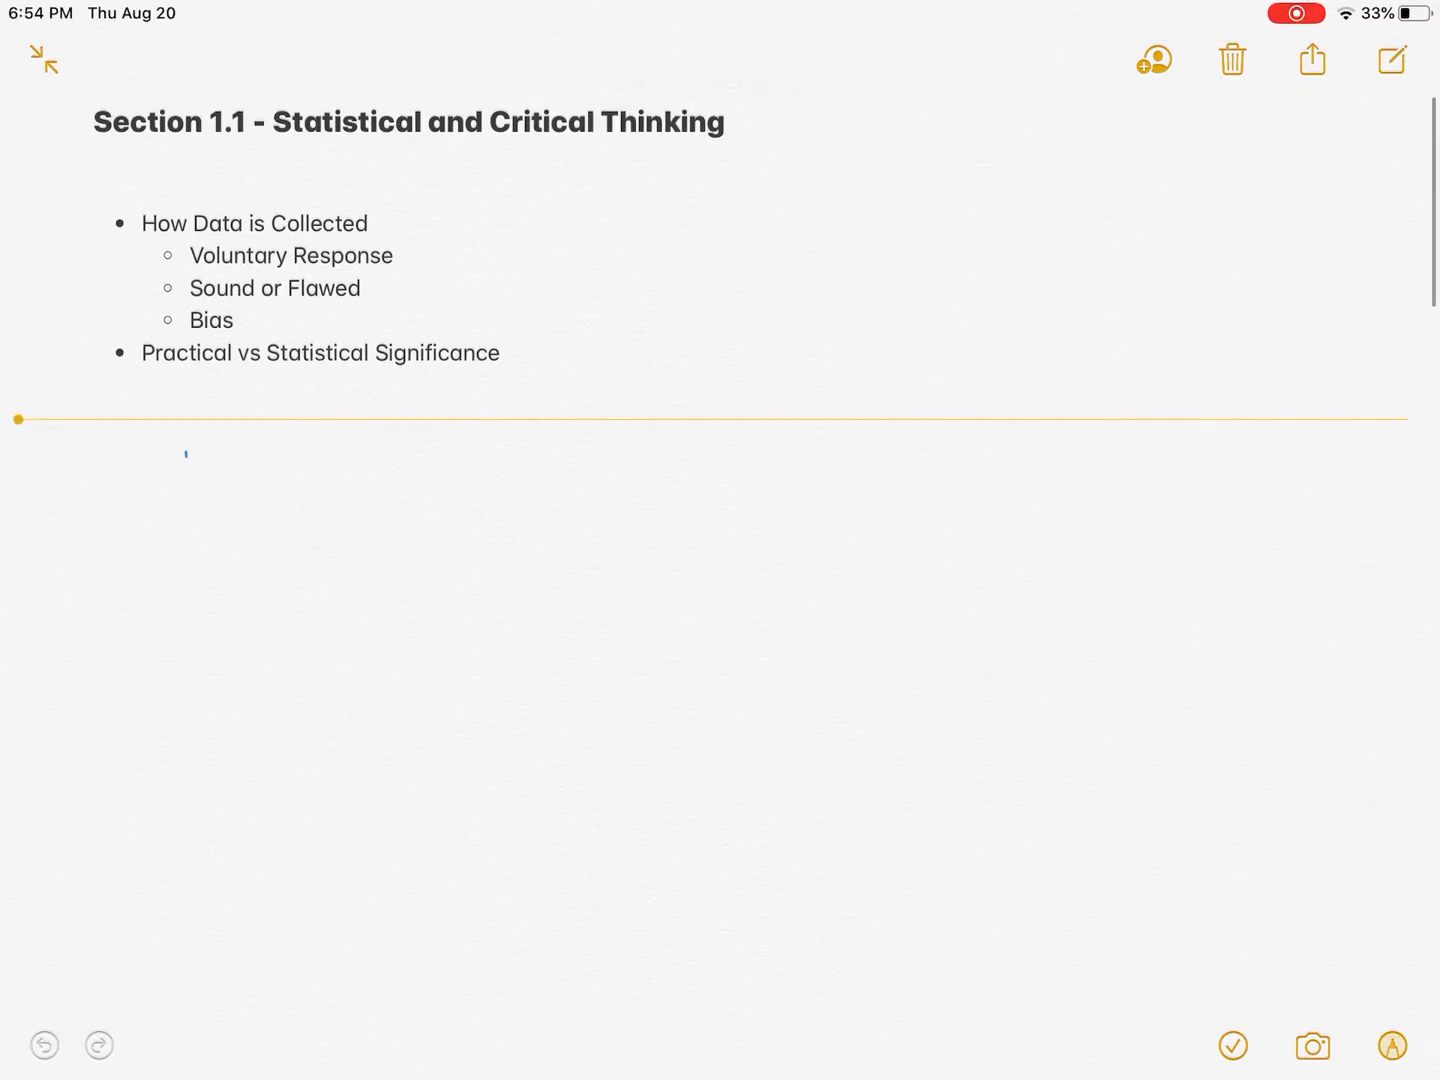
# Handwrite 'Voluntary response (self-selected survey)' below the outline
pyautogui.moveTo(185, 452)
pyautogui.mouseDown()
pyautogui.moveTo(259, 488)
pyautogui.moveTo(371, 483)
pyautogui.mouseUp()
pyautogui.moveTo(375, 466)
pyautogui.mouseDown()
pyautogui.moveTo(382, 507)
pyautogui.moveTo(450, 464)
pyautogui.moveTo(500, 483)
pyautogui.moveTo(664, 491)
pyautogui.mouseUp()
pyautogui.moveTo(720, 455)
pyautogui.mouseDown()
pyautogui.moveTo(705, 484)
pyautogui.moveTo(756, 488)
pyautogui.mouseUp()
pyautogui.moveTo(783, 448)
pyautogui.mouseDown()
pyautogui.moveTo(774, 493)
pyautogui.moveTo(789, 473)
pyautogui.moveTo(823, 471)
pyautogui.mouseUp()
pyautogui.moveTo(856, 453)
pyautogui.mouseDown()
pyautogui.moveTo(842, 484)
pyautogui.moveTo(898, 486)
pyautogui.mouseUp()
pyautogui.moveTo(906, 466); pyautogui.dragTo(934, 484)
pyautogui.moveTo(952, 459)
pyautogui.mouseDown()
pyautogui.moveTo(970, 482)
pyautogui.moveTo(1002, 483)
pyautogui.moveTo(1168, 466)
pyautogui.moveTo(1202, 504)
pyautogui.mouseUp()
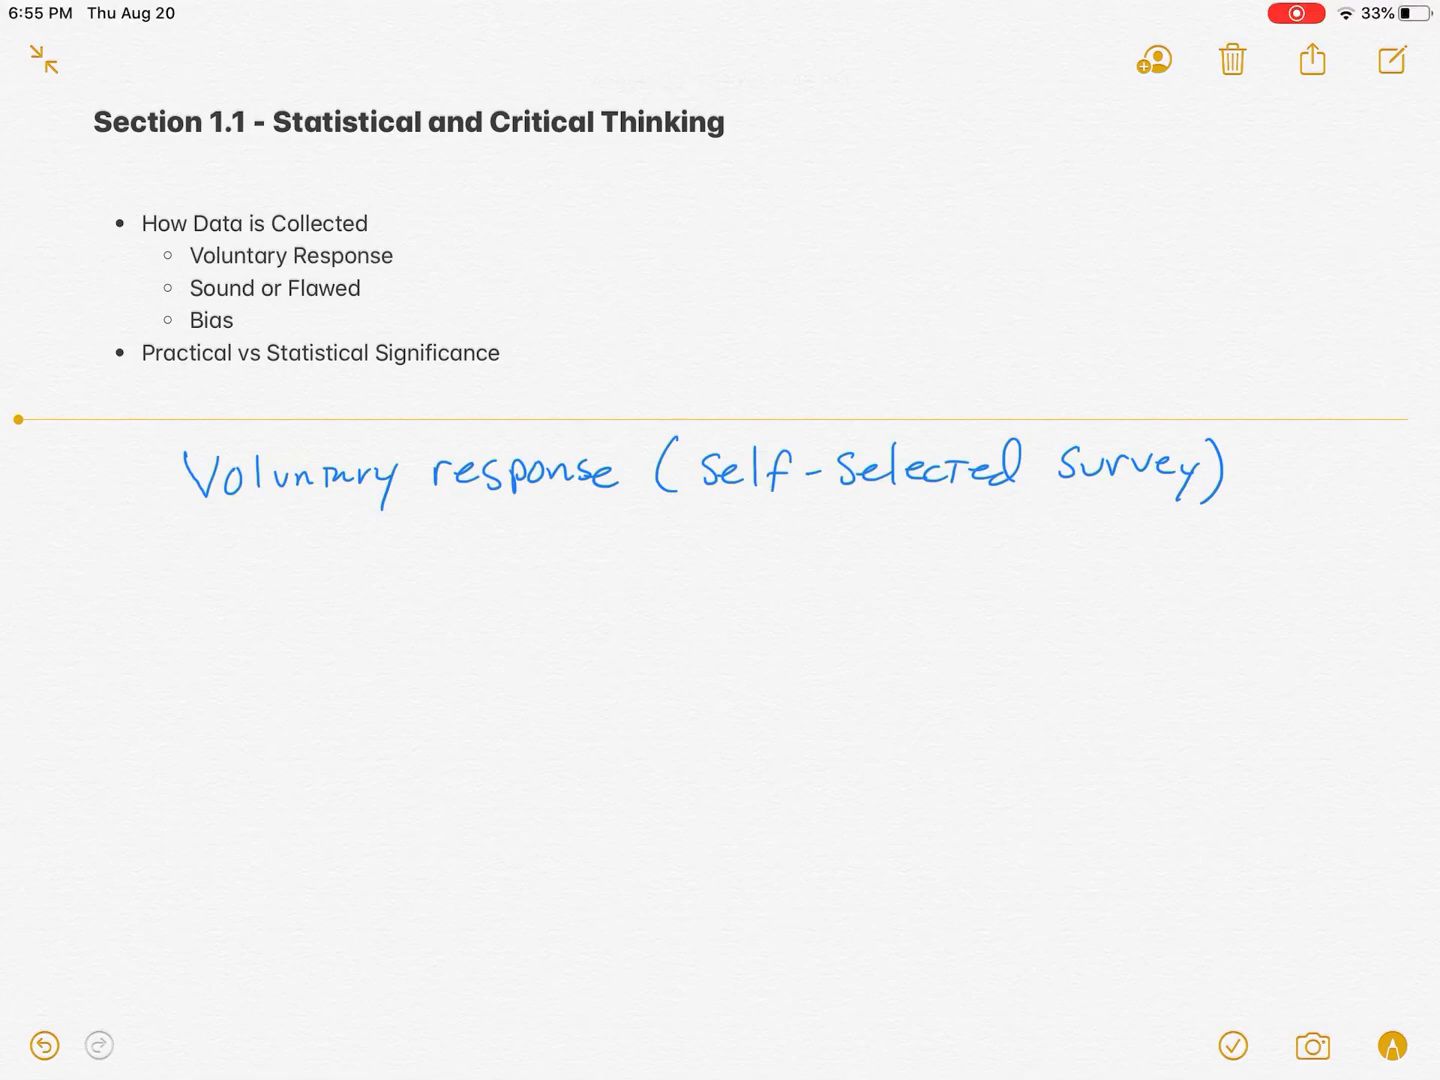
pyautogui.click(1393, 1046)
pyautogui.scroll(-1, 721, 450)
pyautogui.moveTo(283, 549)
pyautogui.mouseDown()
pyautogui.moveTo(342, 568)
pyautogui.moveTo(365, 534)
pyautogui.mouseUp()
# Handwrite 'not a good way' and 'Opinionated' beneath the voluntary response line
pyautogui.moveTo(354, 516)
pyautogui.mouseDown()
pyautogui.moveTo(477, 549)
pyautogui.moveTo(531, 515)
pyautogui.moveTo(538, 527)
pyautogui.moveTo(567, 495)
pyautogui.mouseUp()
pyautogui.moveTo(596, 509)
pyautogui.mouseDown()
pyautogui.moveTo(650, 520)
pyautogui.moveTo(671, 549)
pyautogui.mouseUp()
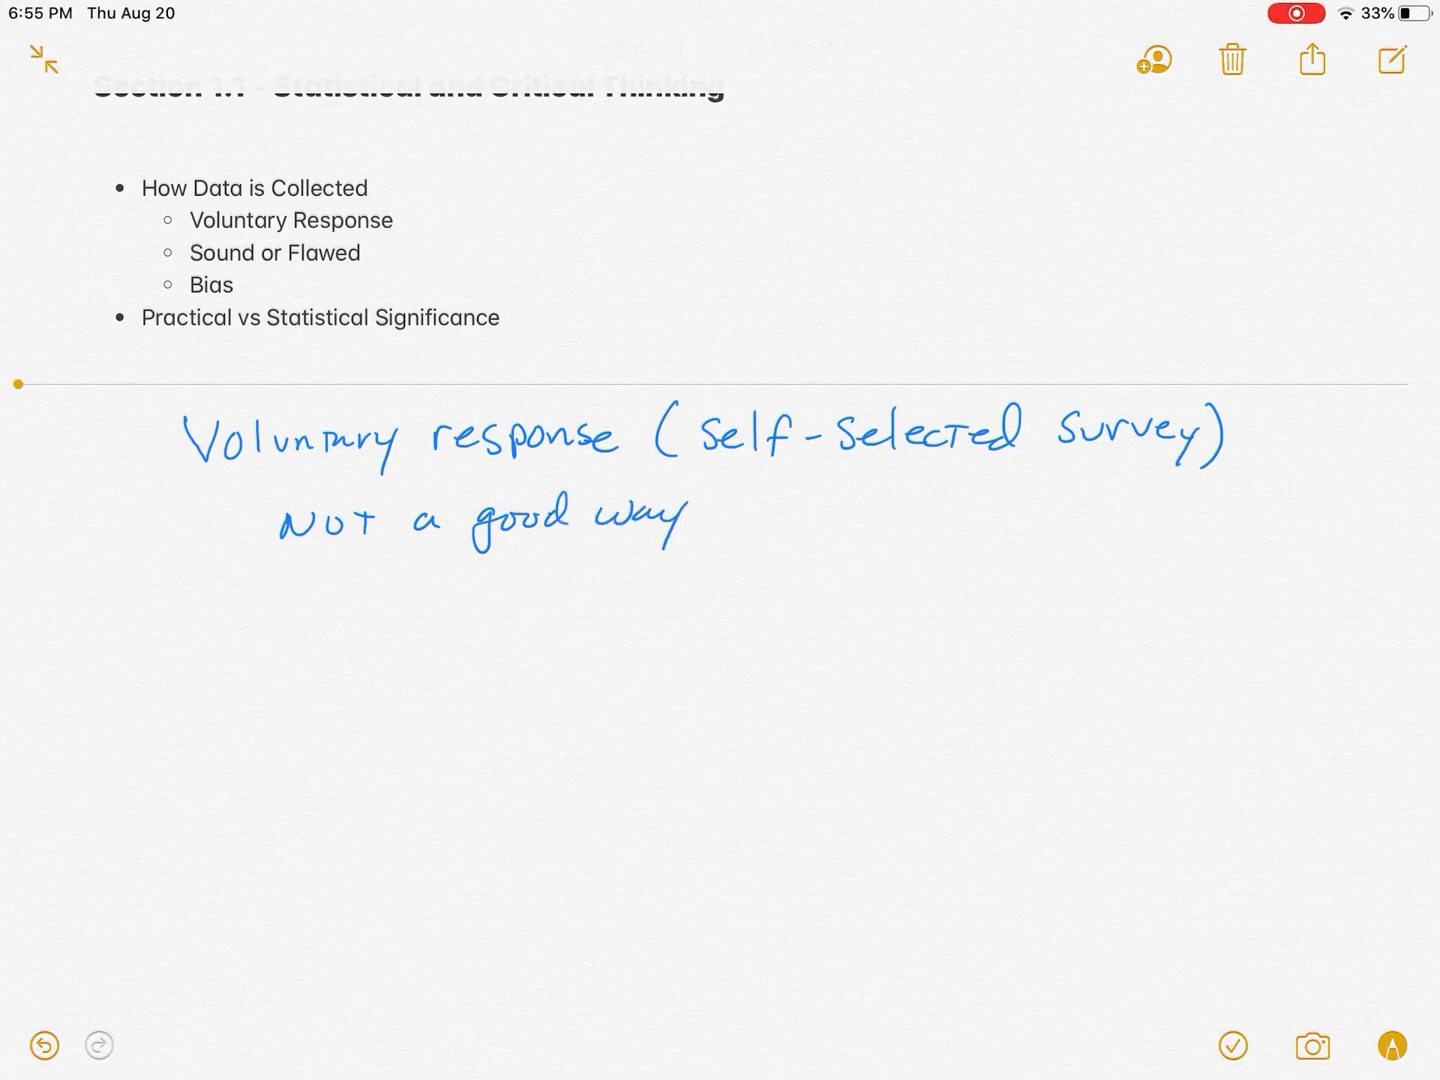
pyautogui.moveTo(306, 574)
pyautogui.mouseDown()
pyautogui.moveTo(304, 609)
pyautogui.moveTo(337, 613)
pyautogui.mouseUp()
pyautogui.moveTo(337, 585)
pyautogui.mouseDown()
pyautogui.moveTo(365, 608)
pyautogui.moveTo(466, 608)
pyautogui.mouseUp()
pyautogui.moveTo(472, 596); pyautogui.dragTo(501, 614)
pyautogui.moveTo(497, 596); pyautogui.dragTo(550, 614)
pyautogui.moveTo(558, 607); pyautogui.dragTo(562, 571)
pyautogui.click(1393, 1046)
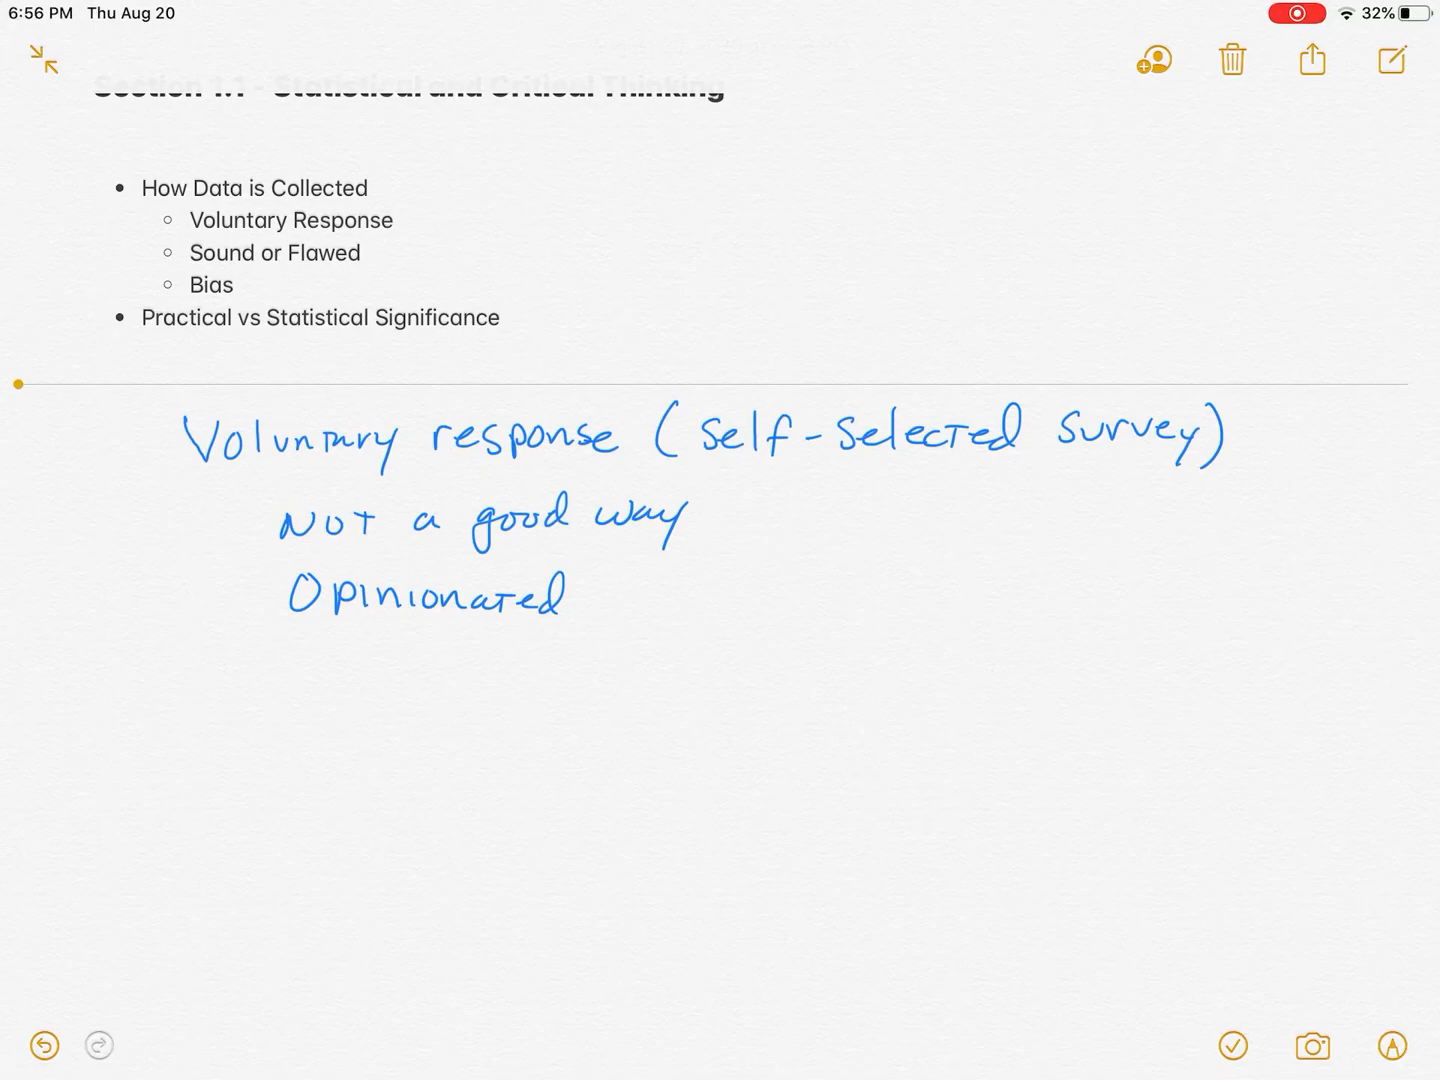
# Handwrite 'Flawed – not good data collection' below Opinionated
pyautogui.moveTo(195, 676)
pyautogui.mouseDown()
pyautogui.moveTo(198, 729)
pyautogui.moveTo(221, 704)
pyautogui.moveTo(249, 720)
pyautogui.moveTo(333, 709)
pyautogui.mouseUp()
pyautogui.moveTo(335, 703)
pyautogui.mouseDown()
pyautogui.moveTo(360, 709)
pyautogui.moveTo(383, 675)
pyautogui.moveTo(448, 697)
pyautogui.moveTo(524, 677)
pyautogui.moveTo(565, 703)
pyautogui.mouseUp()
pyautogui.moveTo(552, 675)
pyautogui.mouseDown()
pyautogui.moveTo(587, 673)
pyautogui.moveTo(630, 716)
pyautogui.mouseUp()
pyautogui.moveTo(648, 686)
pyautogui.mouseDown()
pyautogui.moveTo(682, 689)
pyautogui.moveTo(704, 662)
pyautogui.moveTo(708, 698)
pyautogui.mouseUp()
pyautogui.moveTo(787, 644)
pyautogui.mouseDown()
pyautogui.moveTo(776, 688)
pyautogui.moveTo(923, 688)
pyautogui.mouseUp()
pyautogui.moveTo(936, 671); pyautogui.dragTo(949, 686)
pyautogui.moveTo(963, 653)
pyautogui.mouseDown()
pyautogui.moveTo(963, 688)
pyautogui.moveTo(1035, 689)
pyautogui.mouseUp()
pyautogui.moveTo(1028, 671); pyautogui.dragTo(1059, 693)
pyautogui.moveTo(1058, 677); pyautogui.dragTo(1090, 693)
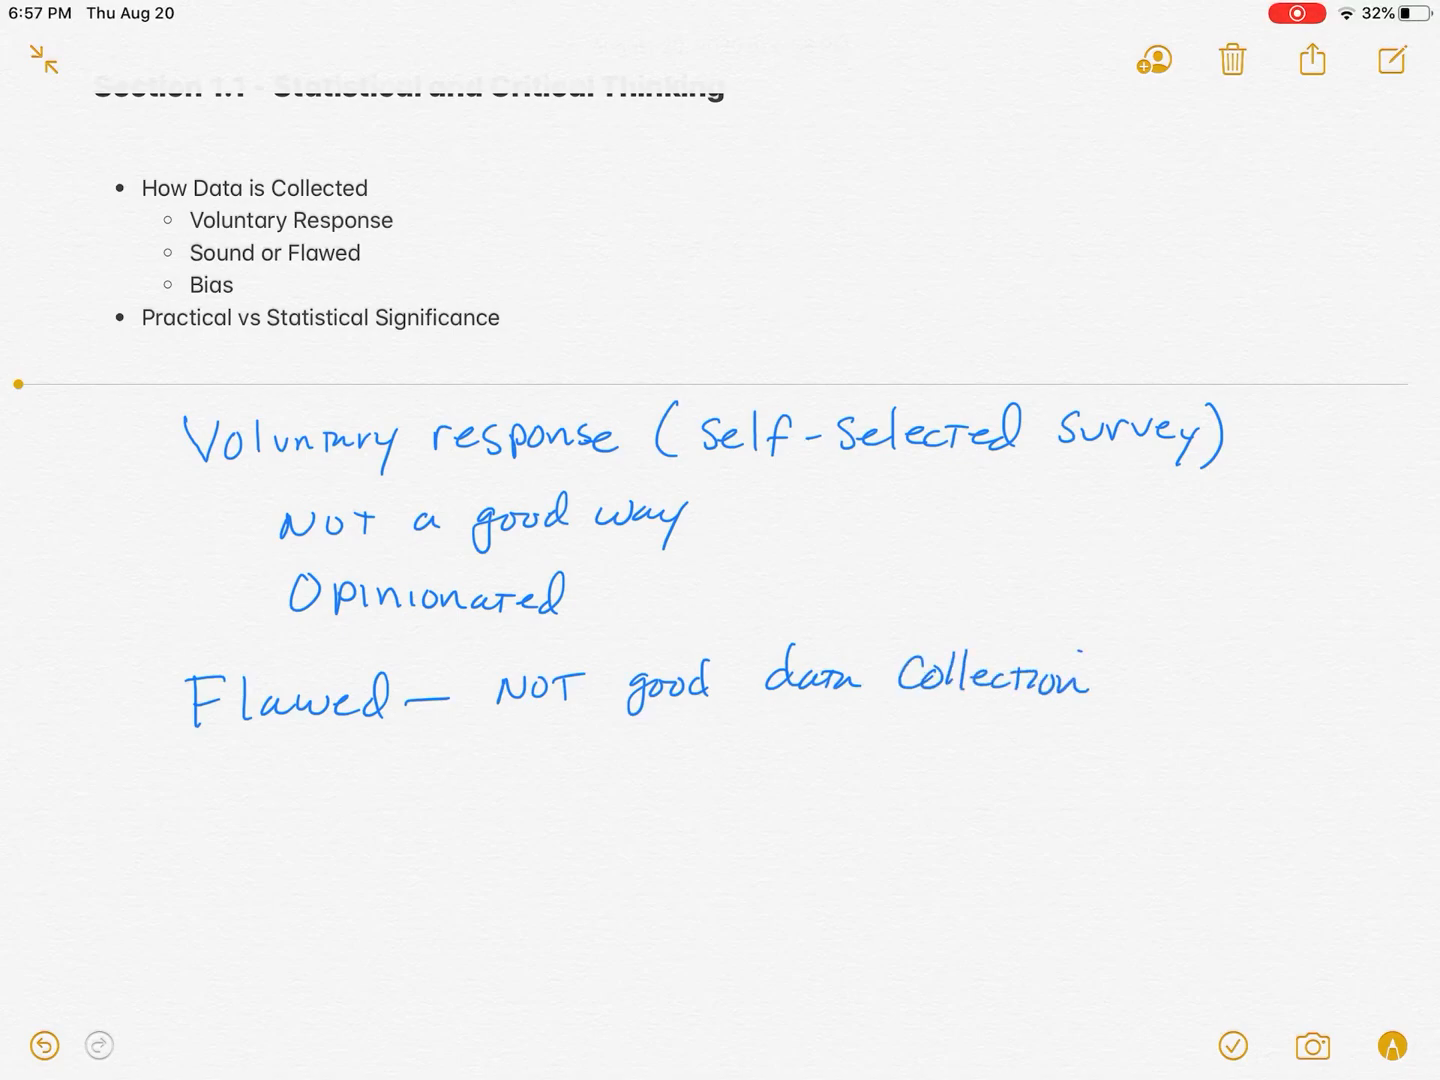
pyautogui.click(1393, 1046)
# Handwrite 'Sound – collected in a good way' on the next line
pyautogui.moveTo(219, 763)
pyautogui.mouseDown()
pyautogui.moveTo(200, 801)
pyautogui.moveTo(324, 795)
pyautogui.moveTo(346, 760)
pyautogui.moveTo(540, 785)
pyautogui.mouseUp()
pyautogui.moveTo(559, 752)
pyautogui.mouseDown()
pyautogui.moveTo(559, 786)
pyautogui.moveTo(578, 789)
pyautogui.mouseUp()
pyautogui.moveTo(589, 774); pyautogui.dragTo(619, 786)
pyautogui.moveTo(643, 763)
pyautogui.mouseDown()
pyautogui.moveTo(639, 788)
pyautogui.moveTo(672, 778)
pyautogui.mouseUp()
pyautogui.moveTo(698, 744)
pyautogui.mouseDown()
pyautogui.moveTo(689, 785)
pyautogui.moveTo(846, 777)
pyautogui.moveTo(884, 794)
pyautogui.moveTo(922, 776)
pyautogui.mouseUp()
pyautogui.moveTo(928, 761)
pyautogui.mouseDown()
pyautogui.moveTo(1069, 769)
pyautogui.moveTo(1069, 793)
pyautogui.mouseUp()
pyautogui.click(1392, 1046)
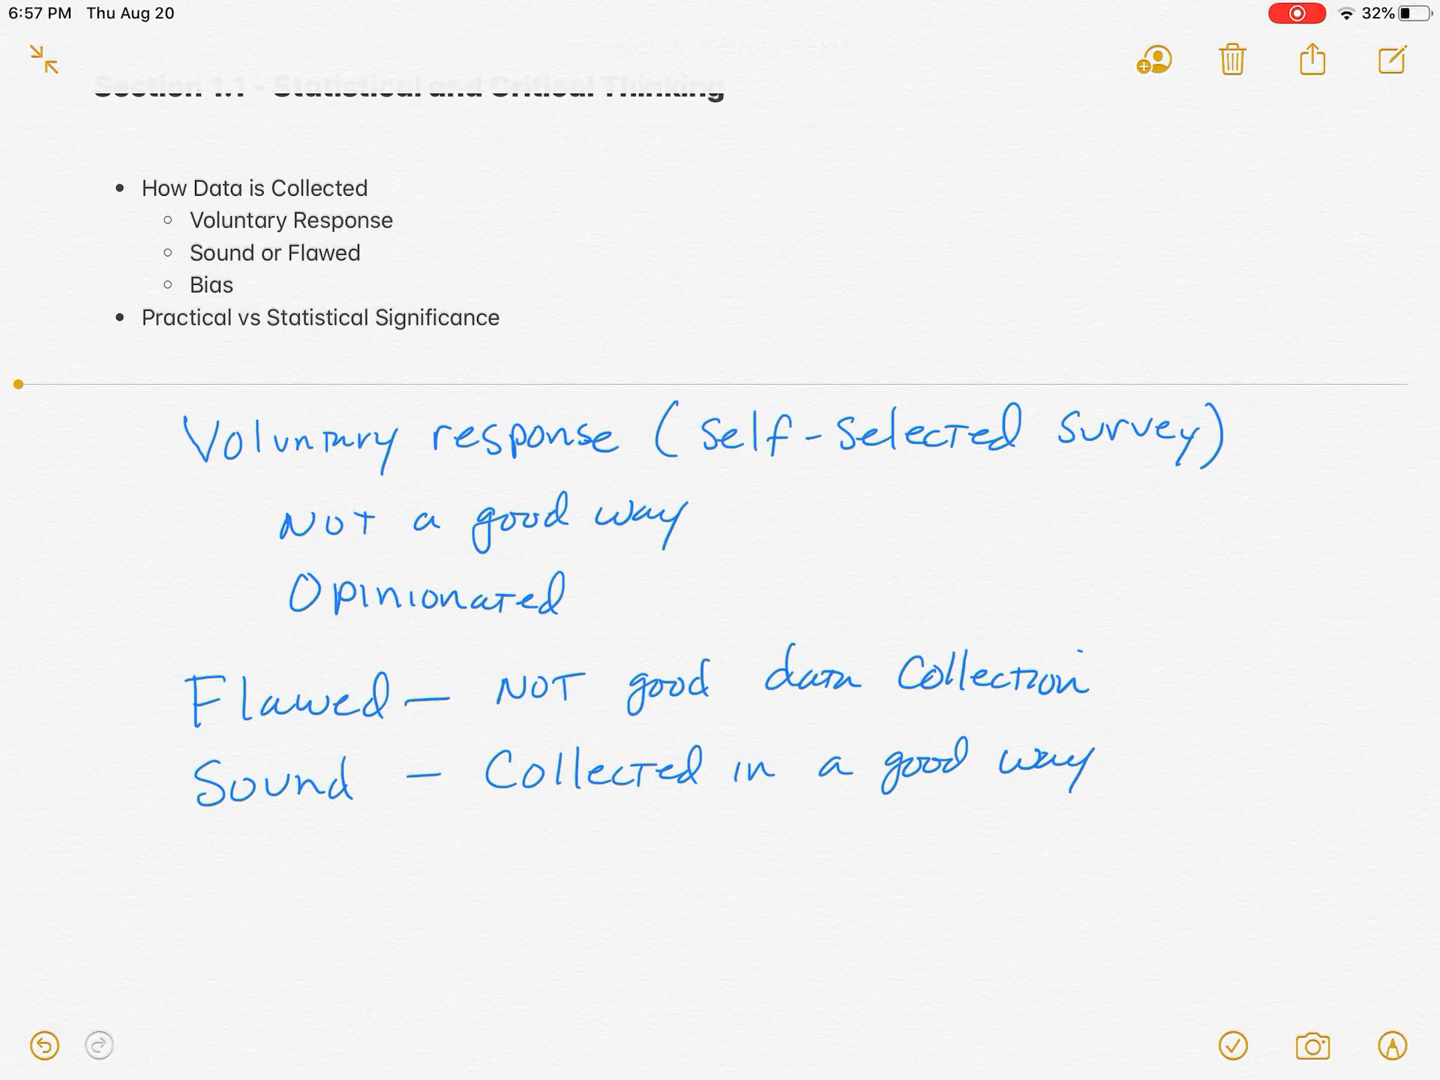
# Begin the bias definition with 'Bias – someone has a'
pyautogui.moveTo(238, 880)
pyautogui.mouseDown()
pyautogui.moveTo(265, 930)
pyautogui.moveTo(360, 925)
pyautogui.moveTo(447, 896)
pyautogui.moveTo(519, 913)
pyautogui.mouseUp()
pyautogui.moveTo(531, 889)
pyautogui.mouseDown()
pyautogui.moveTo(549, 907)
pyautogui.moveTo(835, 898)
pyautogui.mouseUp()
pyautogui.click(1393, 1046)
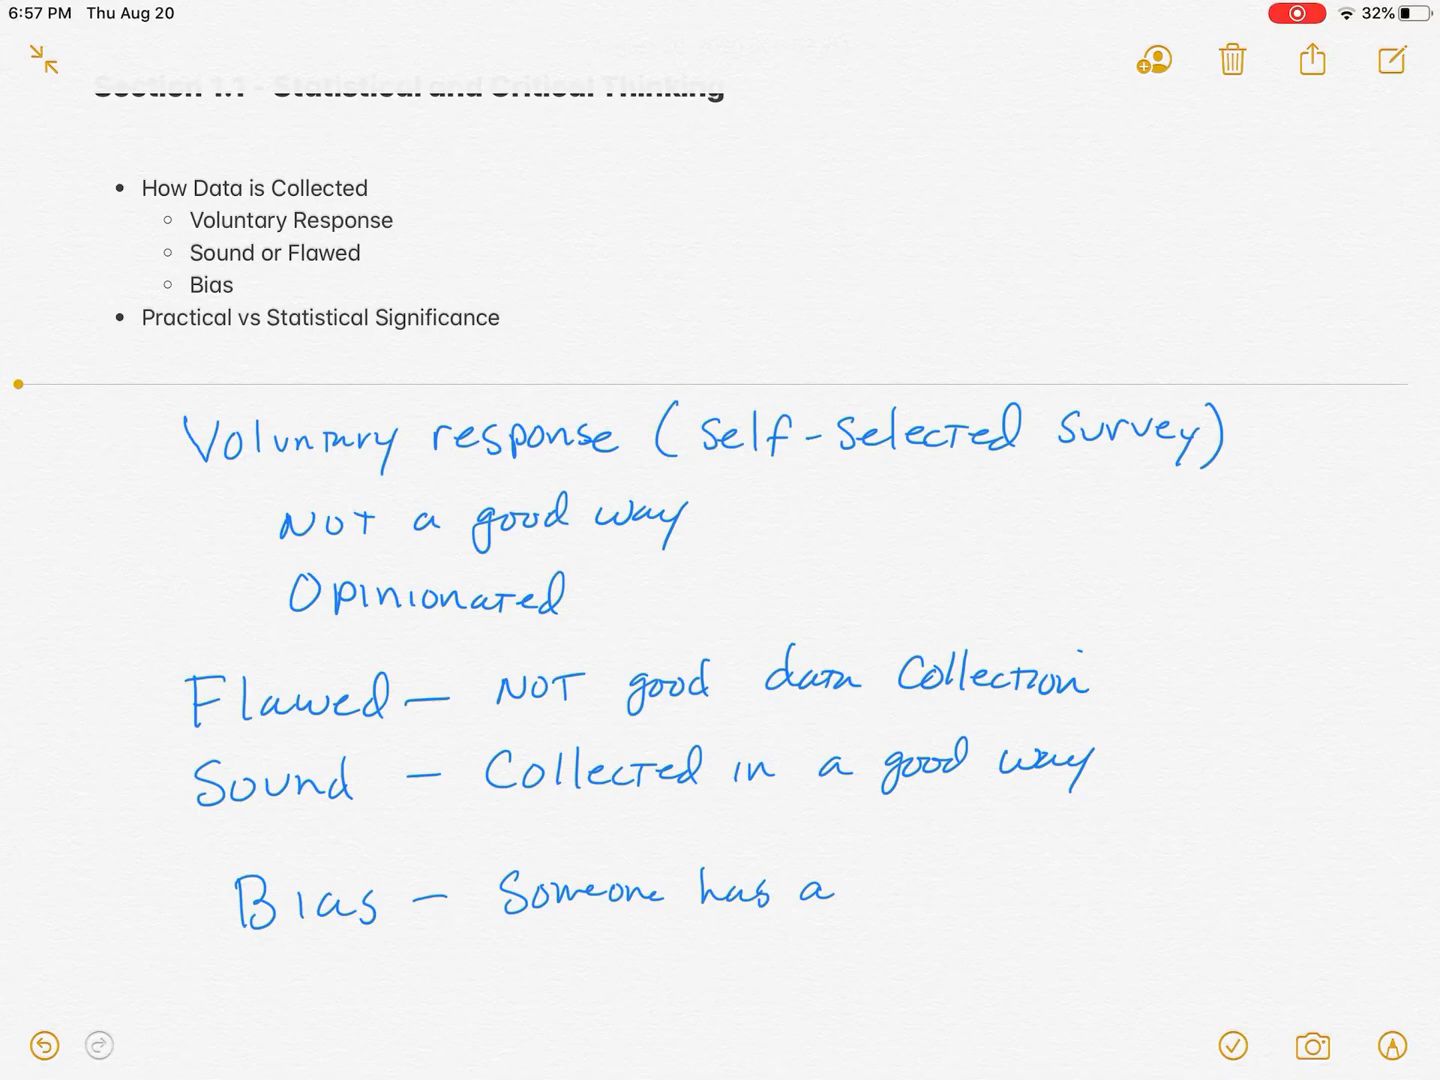
# Finish the bias definition with 'interest in the outcome of the survey'
pyautogui.moveTo(877, 878)
pyautogui.mouseDown()
pyautogui.moveTo(898, 904)
pyautogui.moveTo(1031, 891)
pyautogui.moveTo(1263, 911)
pyautogui.mouseUp()
pyautogui.moveTo(1263, 891)
pyautogui.mouseDown()
pyautogui.moveTo(1287, 909)
pyautogui.moveTo(1375, 913)
pyautogui.mouseUp()
pyautogui.moveTo(538, 934)
pyautogui.mouseDown()
pyautogui.moveTo(558, 959)
pyautogui.moveTo(639, 966)
pyautogui.mouseUp()
pyautogui.moveTo(619, 934)
pyautogui.mouseDown()
pyautogui.moveTo(652, 959)
pyautogui.moveTo(839, 965)
pyautogui.moveTo(855, 987)
pyautogui.mouseUp()
pyautogui.scroll(-4, 720, 675)
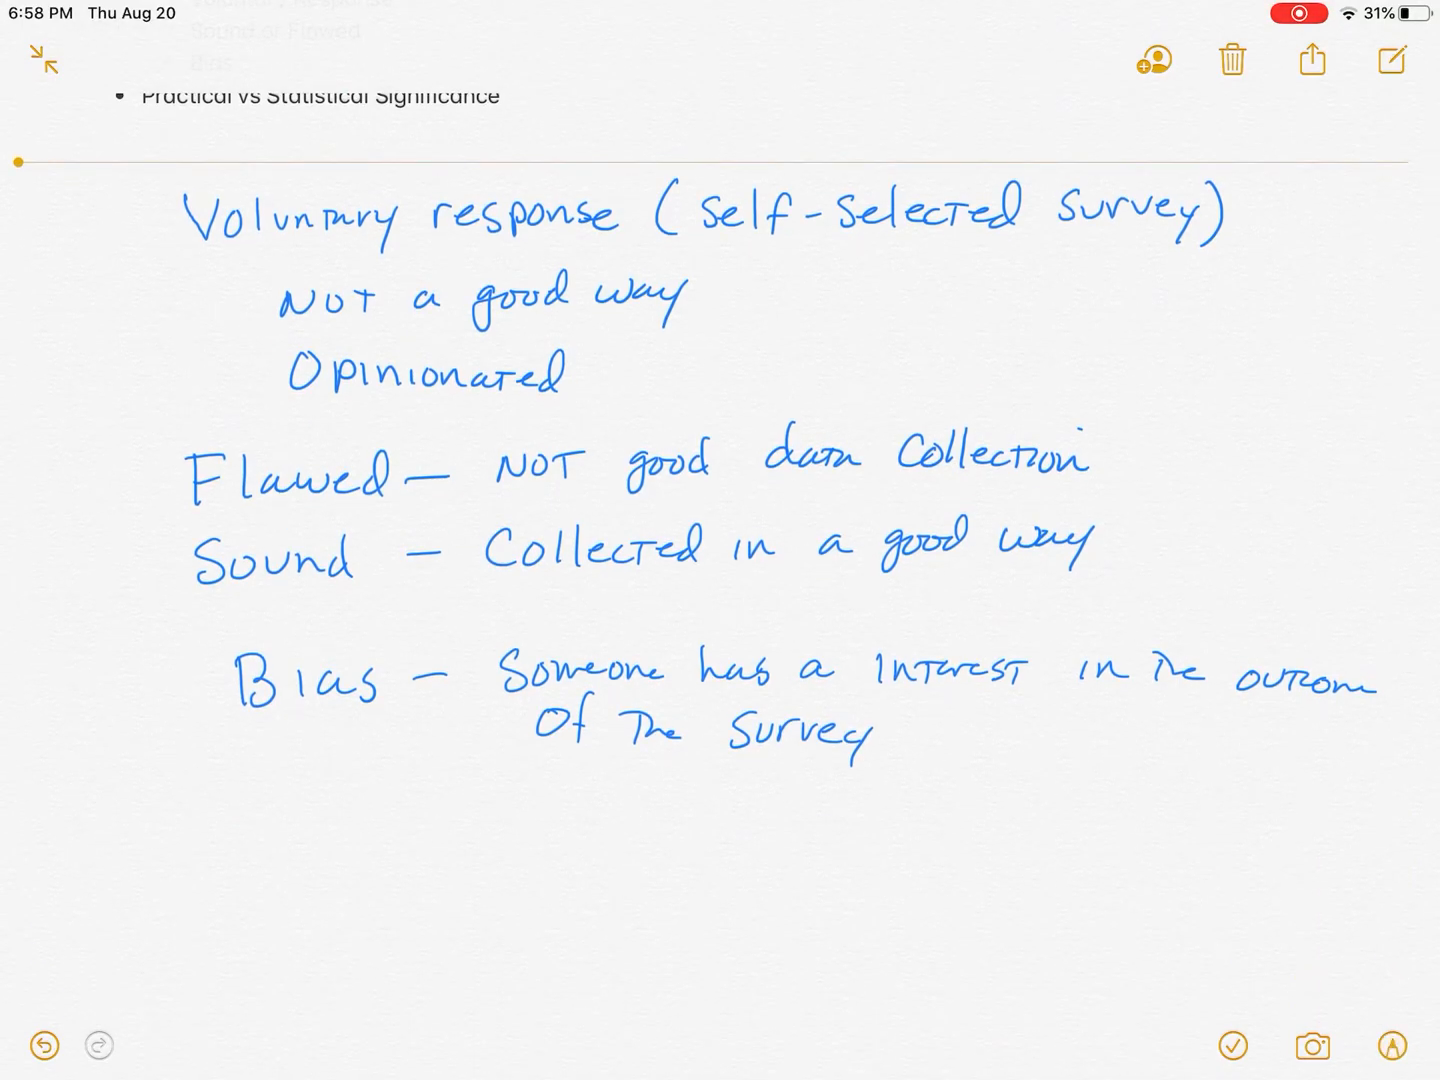
# Start the example with 'Gun laws' and '1000 people surveyed'
pyautogui.moveTo(225, 827)
pyautogui.mouseDown()
pyautogui.moveTo(231, 876)
pyautogui.moveTo(311, 875)
pyautogui.mouseUp()
pyautogui.moveTo(389, 829); pyautogui.dragTo(393, 878)
pyautogui.moveTo(401, 857)
pyautogui.mouseDown()
pyautogui.moveTo(434, 878)
pyautogui.moveTo(491, 873)
pyautogui.mouseUp()
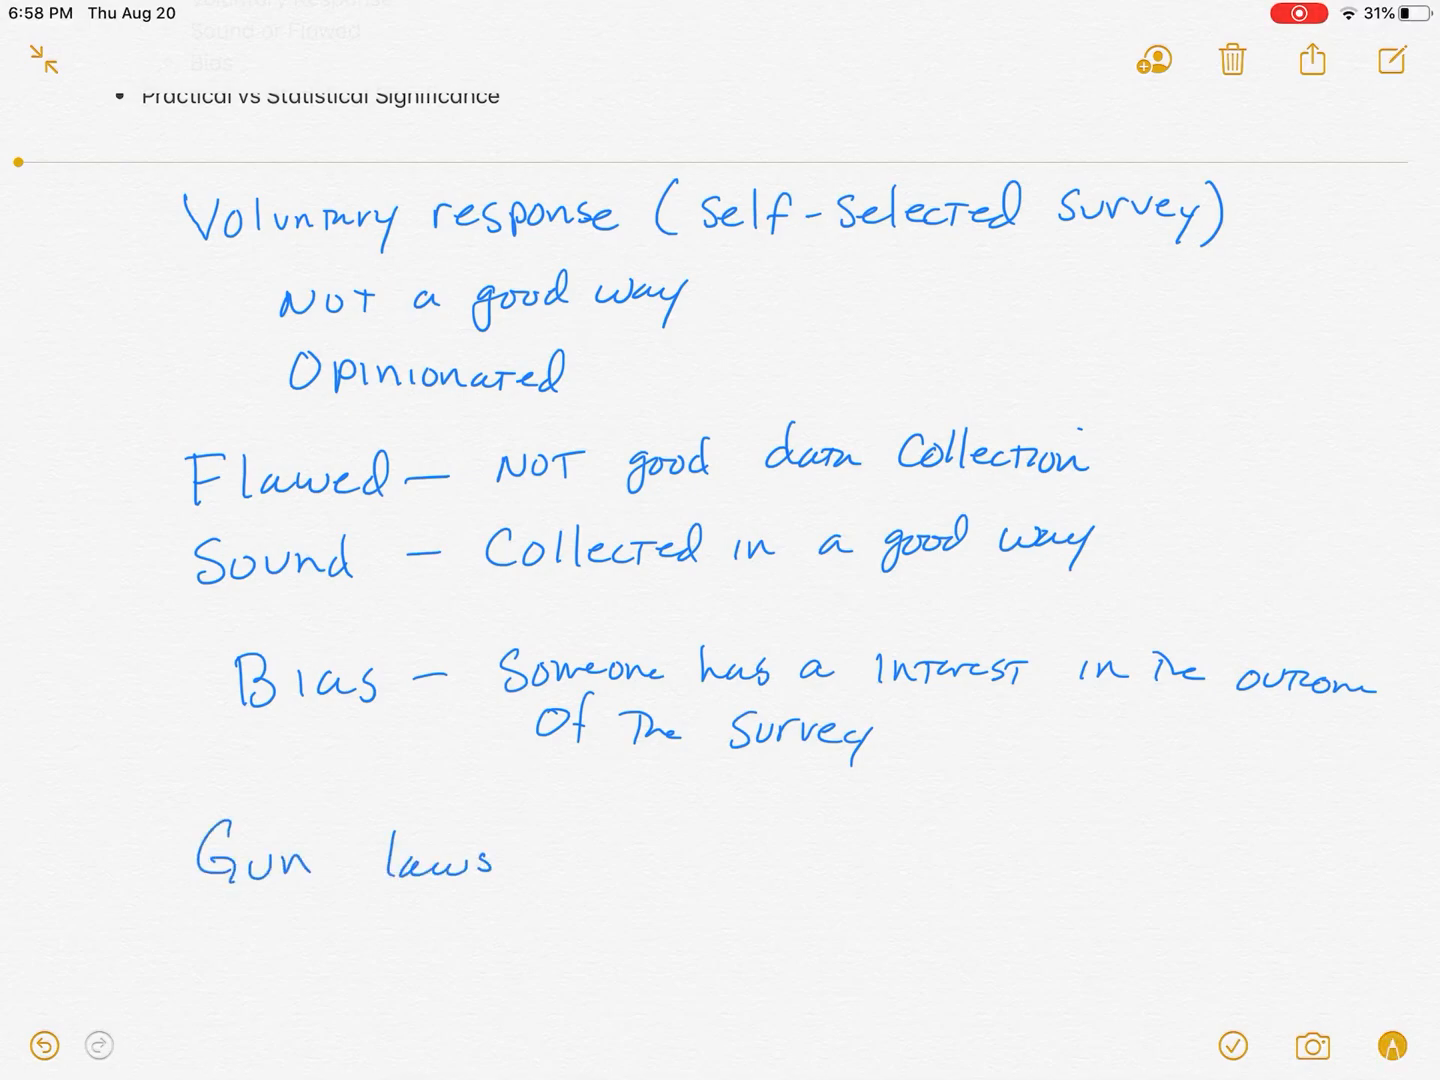
pyautogui.moveTo(357, 916)
pyautogui.mouseDown()
pyautogui.moveTo(351, 959)
pyautogui.moveTo(524, 956)
pyautogui.moveTo(563, 938)
pyautogui.moveTo(596, 963)
pyautogui.moveTo(639, 941)
pyautogui.moveTo(774, 946)
pyautogui.mouseUp()
pyautogui.moveTo(781, 923)
pyautogui.mouseDown()
pyautogui.moveTo(801, 942)
pyautogui.moveTo(846, 907)
pyautogui.moveTo(833, 954)
pyautogui.moveTo(919, 875)
pyautogui.mouseUp()
pyautogui.scroll(-3, 720, 563)
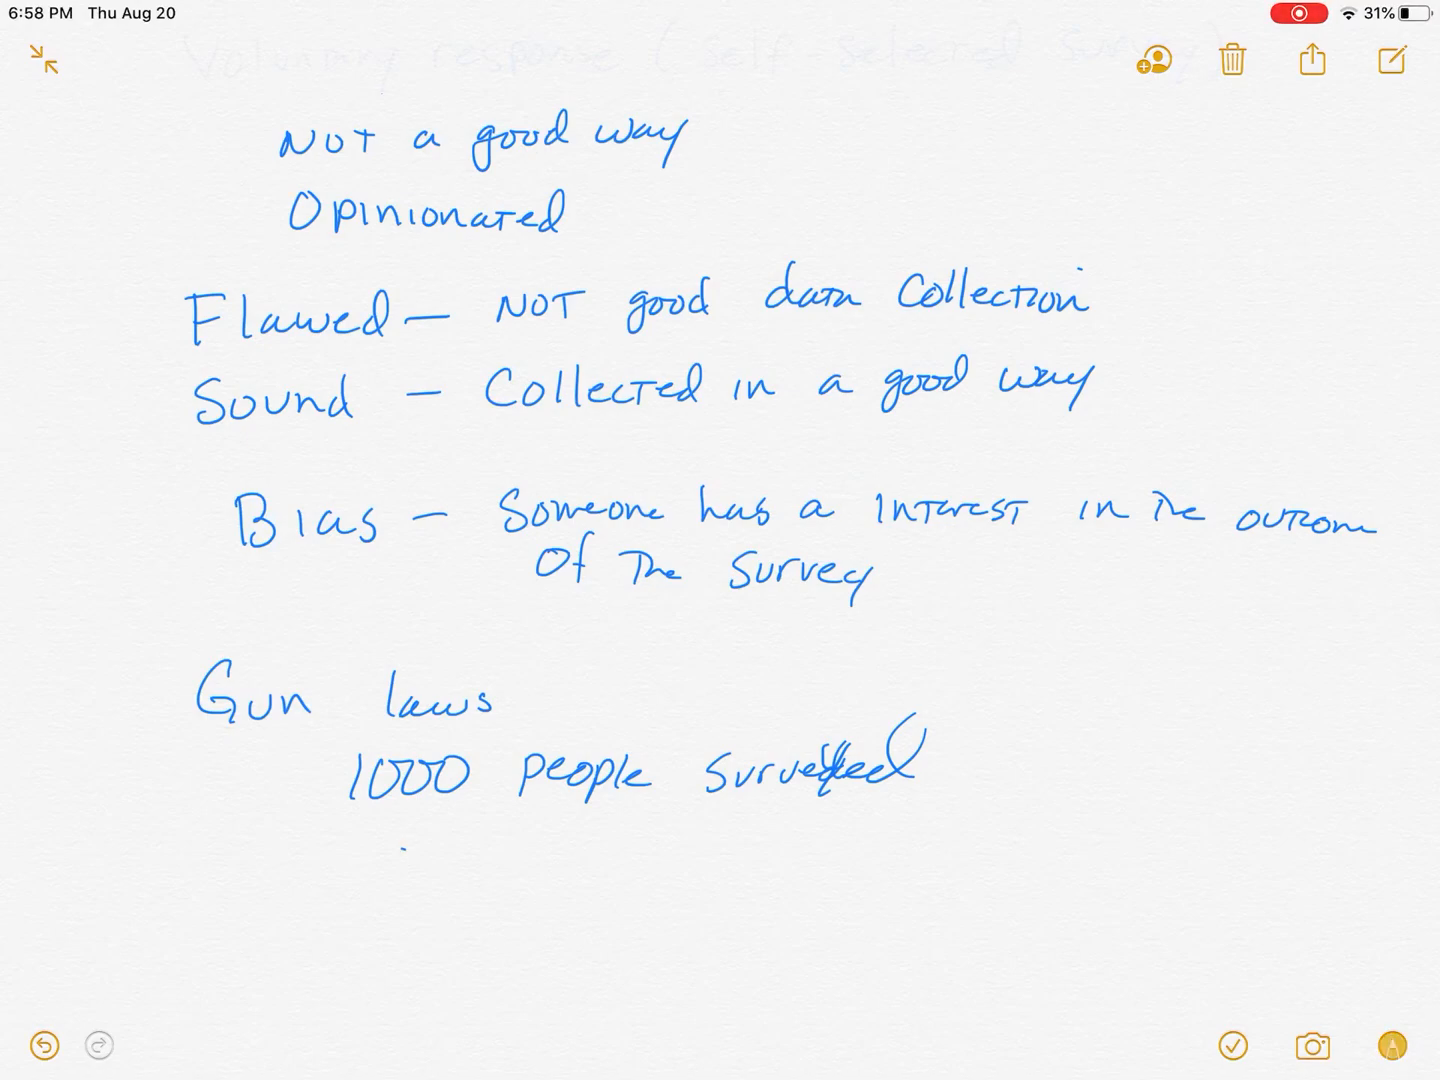
# Handwrite '75% are in favor of allowing' below the survey count
pyautogui.moveTo(400, 843)
pyautogui.mouseDown()
pyautogui.moveTo(435, 882)
pyautogui.moveTo(495, 849)
pyautogui.mouseUp()
pyautogui.moveTo(513, 835)
pyautogui.mouseDown()
pyautogui.moveTo(488, 882)
pyautogui.moveTo(576, 869)
pyautogui.mouseUp()
pyautogui.moveTo(589, 865); pyautogui.dragTo(806, 867)
pyautogui.moveTo(812, 853); pyautogui.dragTo(851, 869)
pyautogui.moveTo(853, 864)
pyautogui.mouseDown()
pyautogui.moveTo(877, 851)
pyautogui.moveTo(941, 861)
pyautogui.mouseUp()
pyautogui.moveTo(963, 828)
pyautogui.mouseDown()
pyautogui.moveTo(952, 866)
pyautogui.moveTo(961, 853)
pyautogui.moveTo(1051, 857)
pyautogui.mouseUp()
pyautogui.moveTo(1064, 822)
pyautogui.mouseDown()
pyautogui.moveTo(1057, 858)
pyautogui.moveTo(1071, 857)
pyautogui.mouseUp()
pyautogui.moveTo(1087, 841); pyautogui.dragTo(1143, 848)
pyautogui.moveTo(1145, 848)
pyautogui.mouseDown()
pyautogui.moveTo(1163, 846)
pyautogui.moveTo(1175, 882)
pyautogui.mouseUp()
# Continue with 'individuals to have concealed weapons permits' on the next lines
pyautogui.moveTo(416, 913)
pyautogui.mouseDown()
pyautogui.moveTo(419, 945)
pyautogui.moveTo(463, 943)
pyautogui.moveTo(495, 905)
pyautogui.mouseUp()
pyautogui.moveTo(504, 927)
pyautogui.mouseDown()
pyautogui.moveTo(516, 945)
pyautogui.moveTo(542, 940)
pyautogui.mouseUp()
pyautogui.moveTo(547, 927); pyautogui.dragTo(594, 945)
pyautogui.moveTo(590, 925)
pyautogui.mouseDown()
pyautogui.moveTo(666, 947)
pyautogui.moveTo(724, 945)
pyautogui.moveTo(751, 920)
pyautogui.moveTo(824, 934)
pyautogui.mouseUp()
pyautogui.moveTo(821, 918)
pyautogui.mouseDown()
pyautogui.moveTo(849, 937)
pyautogui.moveTo(969, 934)
pyautogui.mouseUp()
pyautogui.moveTo(997, 919); pyautogui.dragTo(1047, 934)
pyautogui.moveTo(1069, 915)
pyautogui.mouseDown()
pyautogui.moveTo(1055, 934)
pyautogui.moveTo(1238, 932)
pyautogui.moveTo(1269, 945)
pyautogui.moveTo(1300, 931)
pyautogui.moveTo(1312, 947)
pyautogui.mouseUp()
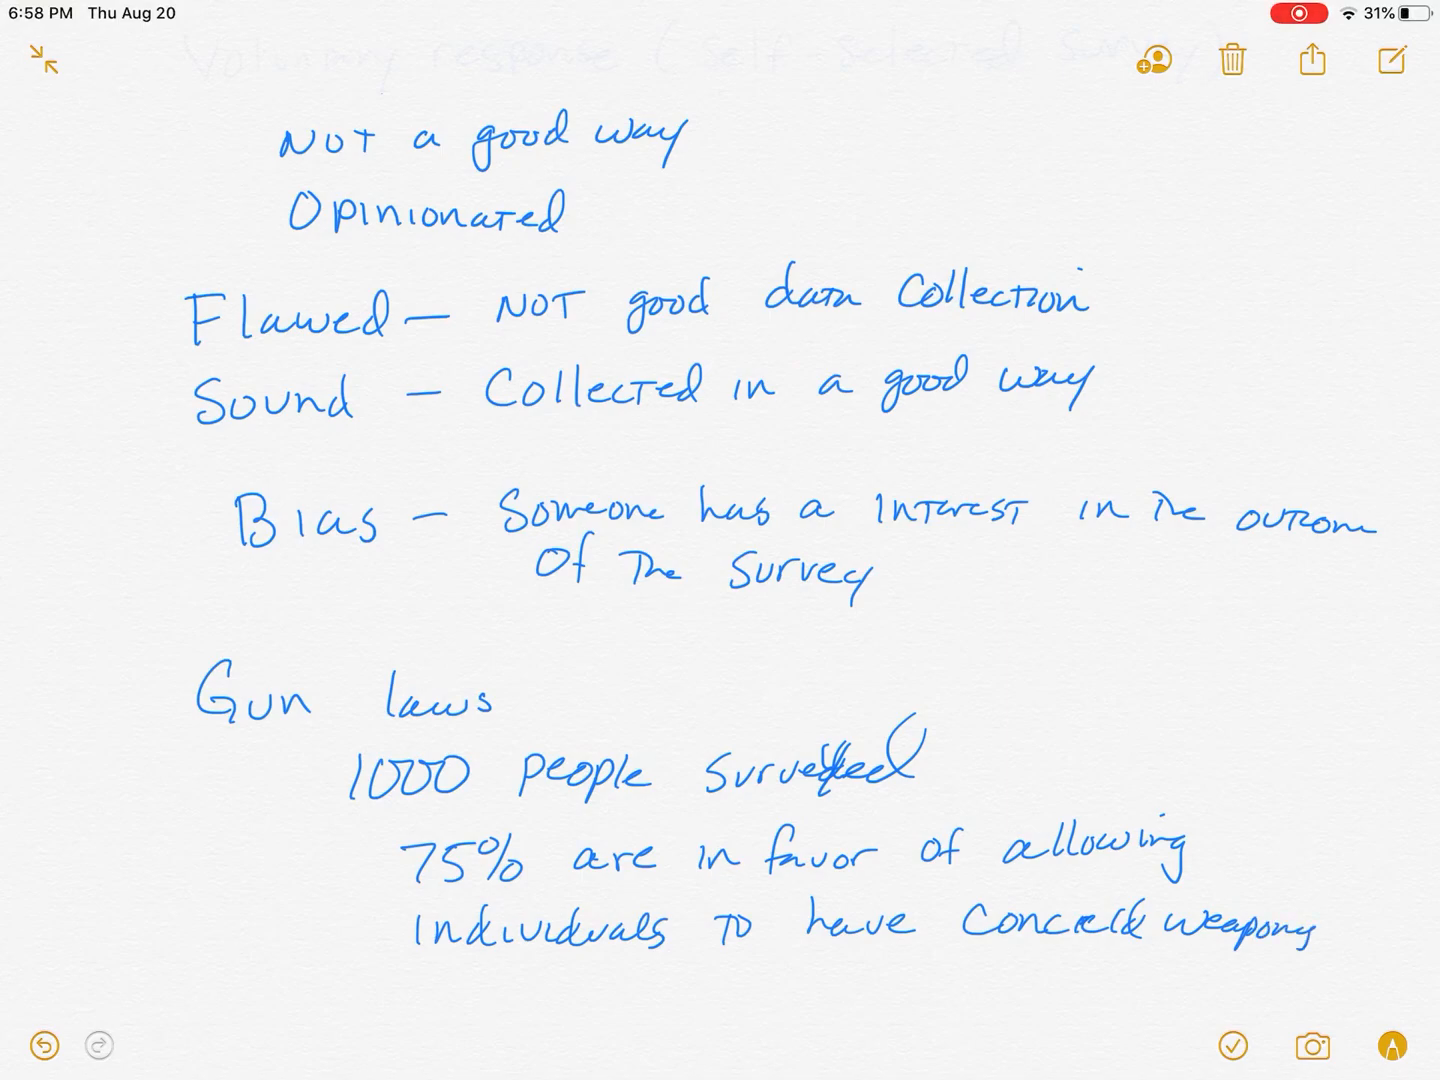
pyautogui.moveTo(441, 979)
pyautogui.mouseDown()
pyautogui.moveTo(463, 1006)
pyautogui.moveTo(581, 1008)
pyautogui.moveTo(603, 995)
pyautogui.mouseUp()
pyautogui.moveTo(585, 990); pyautogui.dragTo(598, 1013)
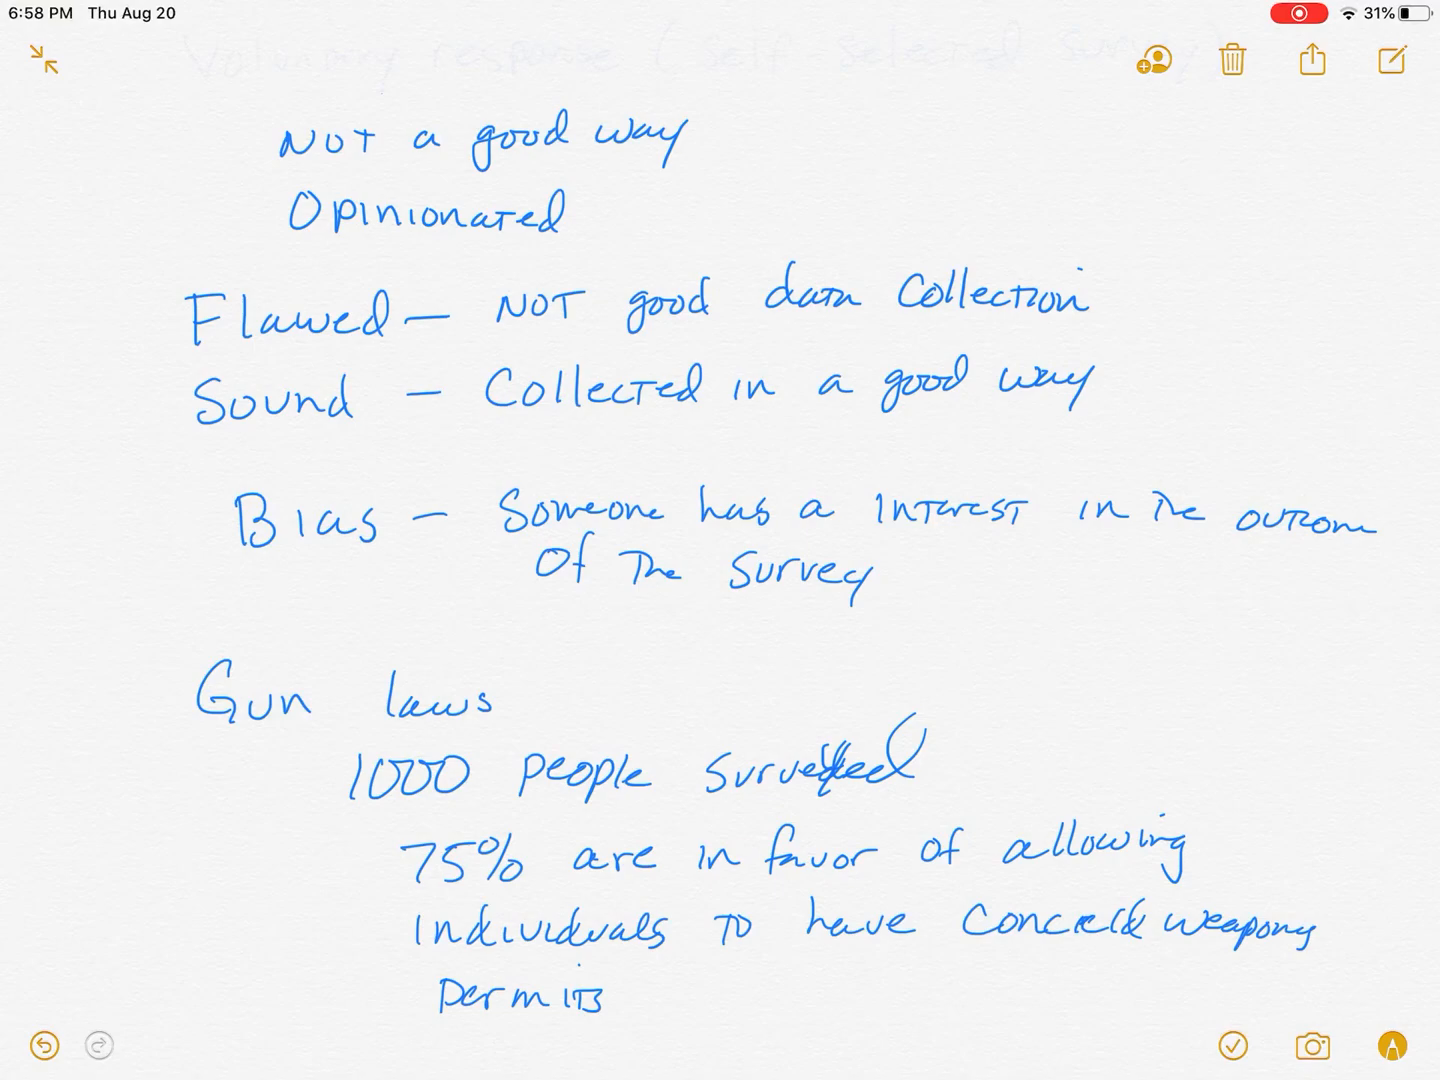
pyautogui.scroll(-4, 720, 562)
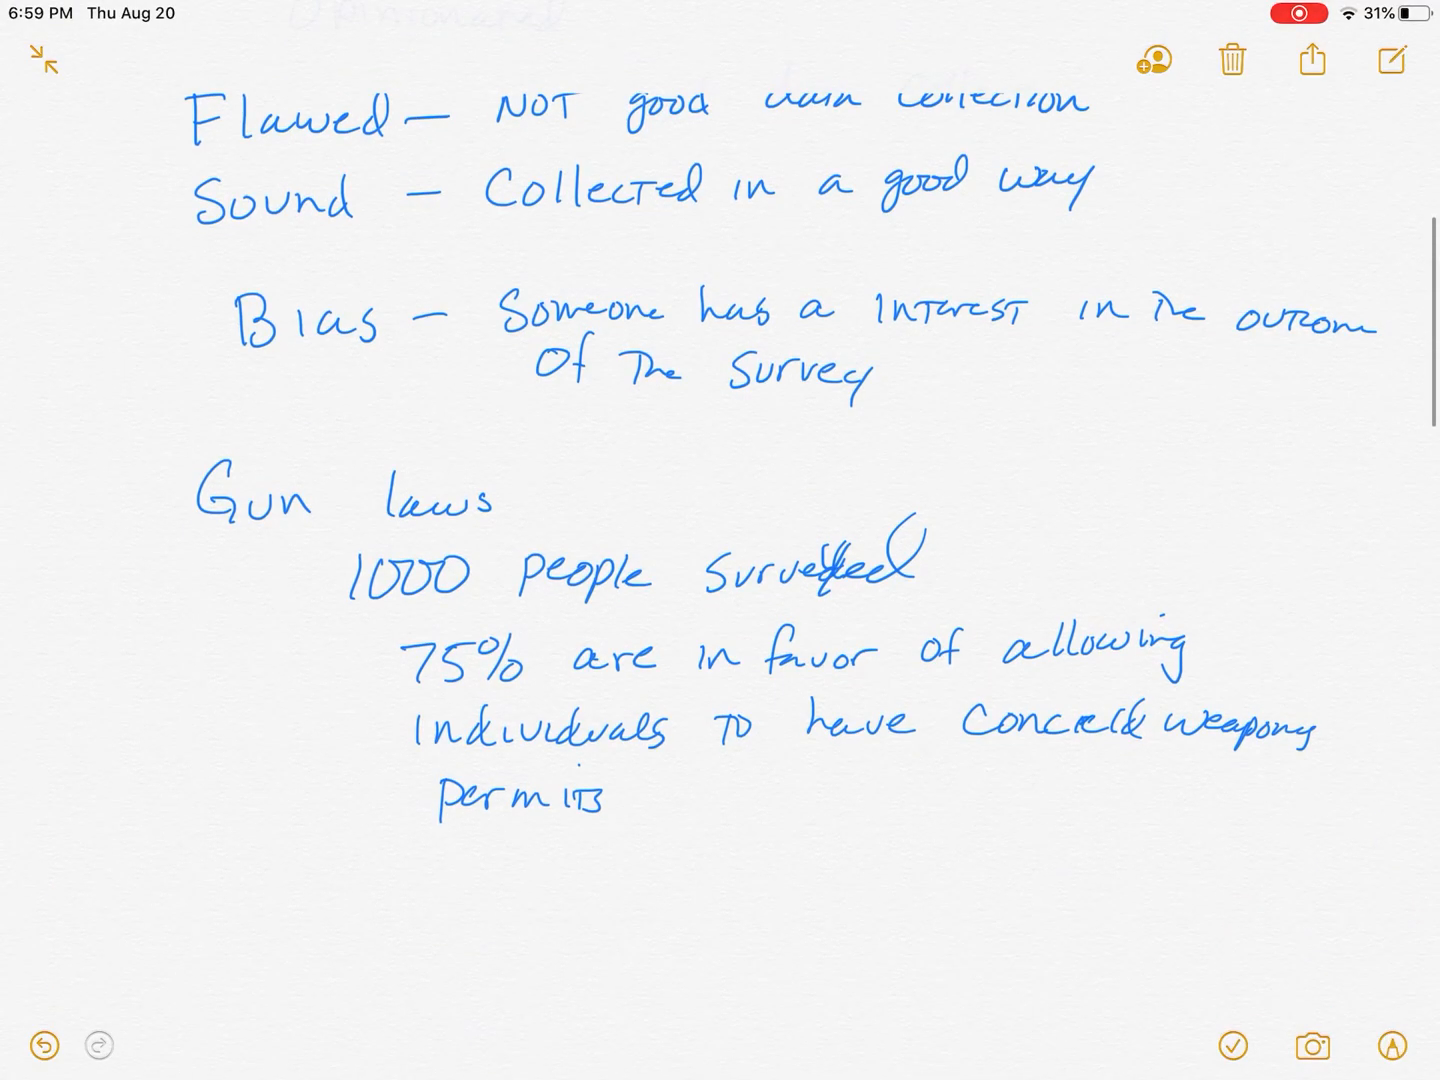
# Write 'NRA' as the surveyor below permits
pyautogui.moveTo(427, 914)
pyautogui.mouseDown()
pyautogui.moveTo(477, 873)
pyautogui.moveTo(509, 911)
pyautogui.moveTo(546, 902)
pyautogui.moveTo(580, 866)
pyautogui.moveTo(599, 907)
pyautogui.mouseUp()
pyautogui.moveTo(563, 891); pyautogui.dragTo(597, 889)
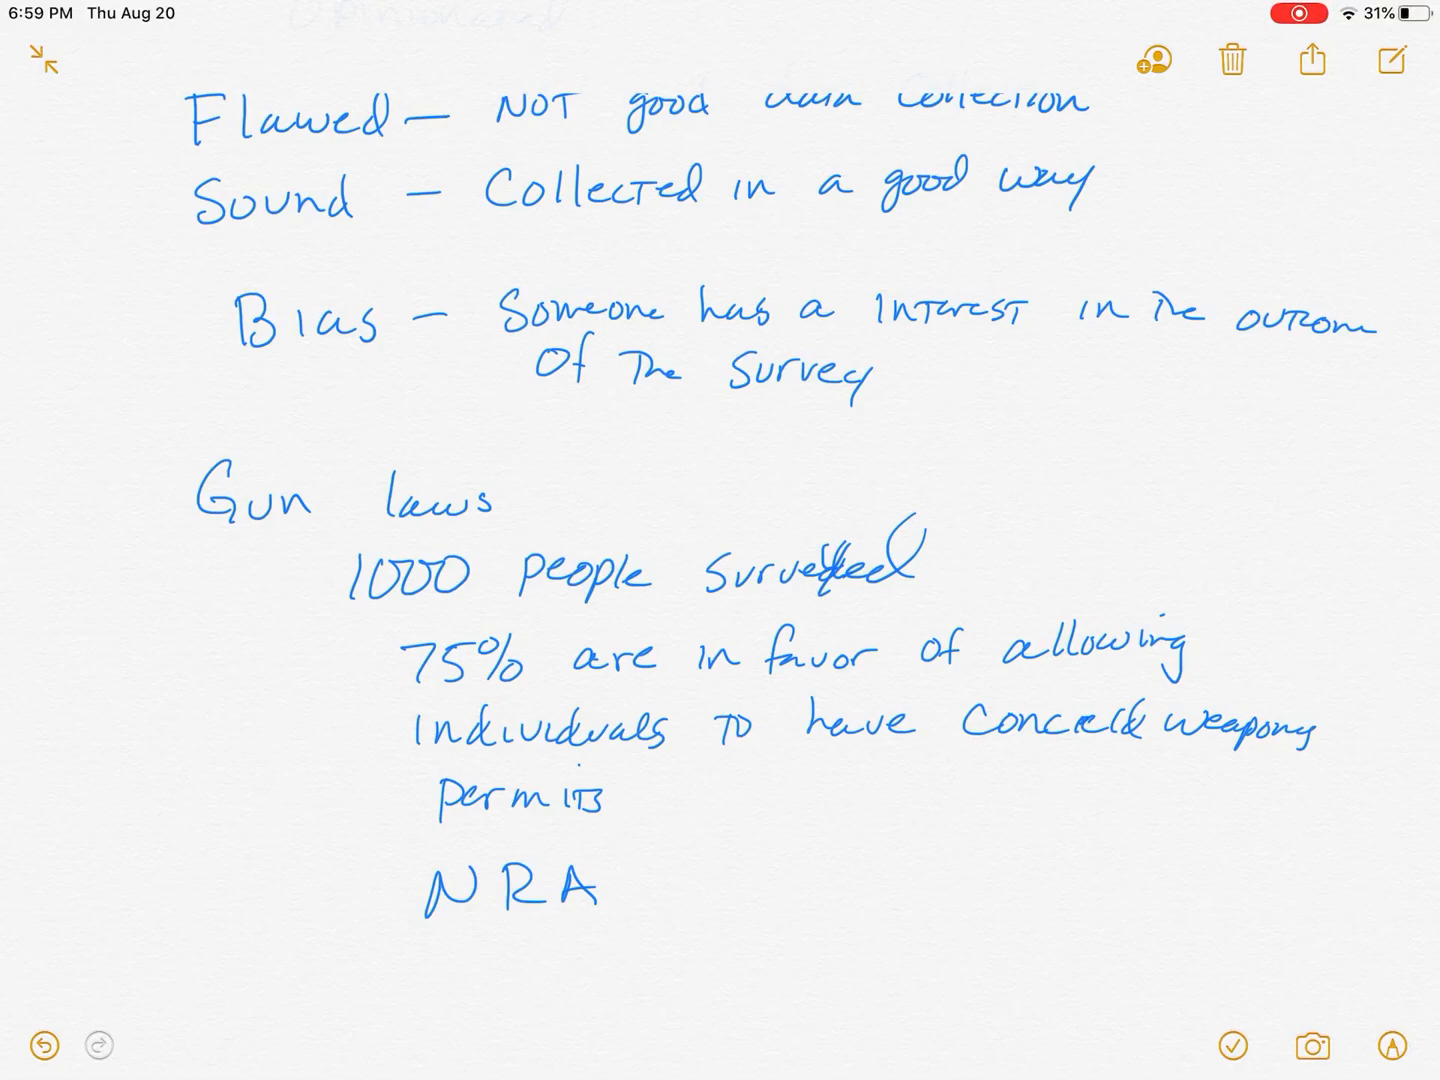
pyautogui.scroll(-10, 721, 540)
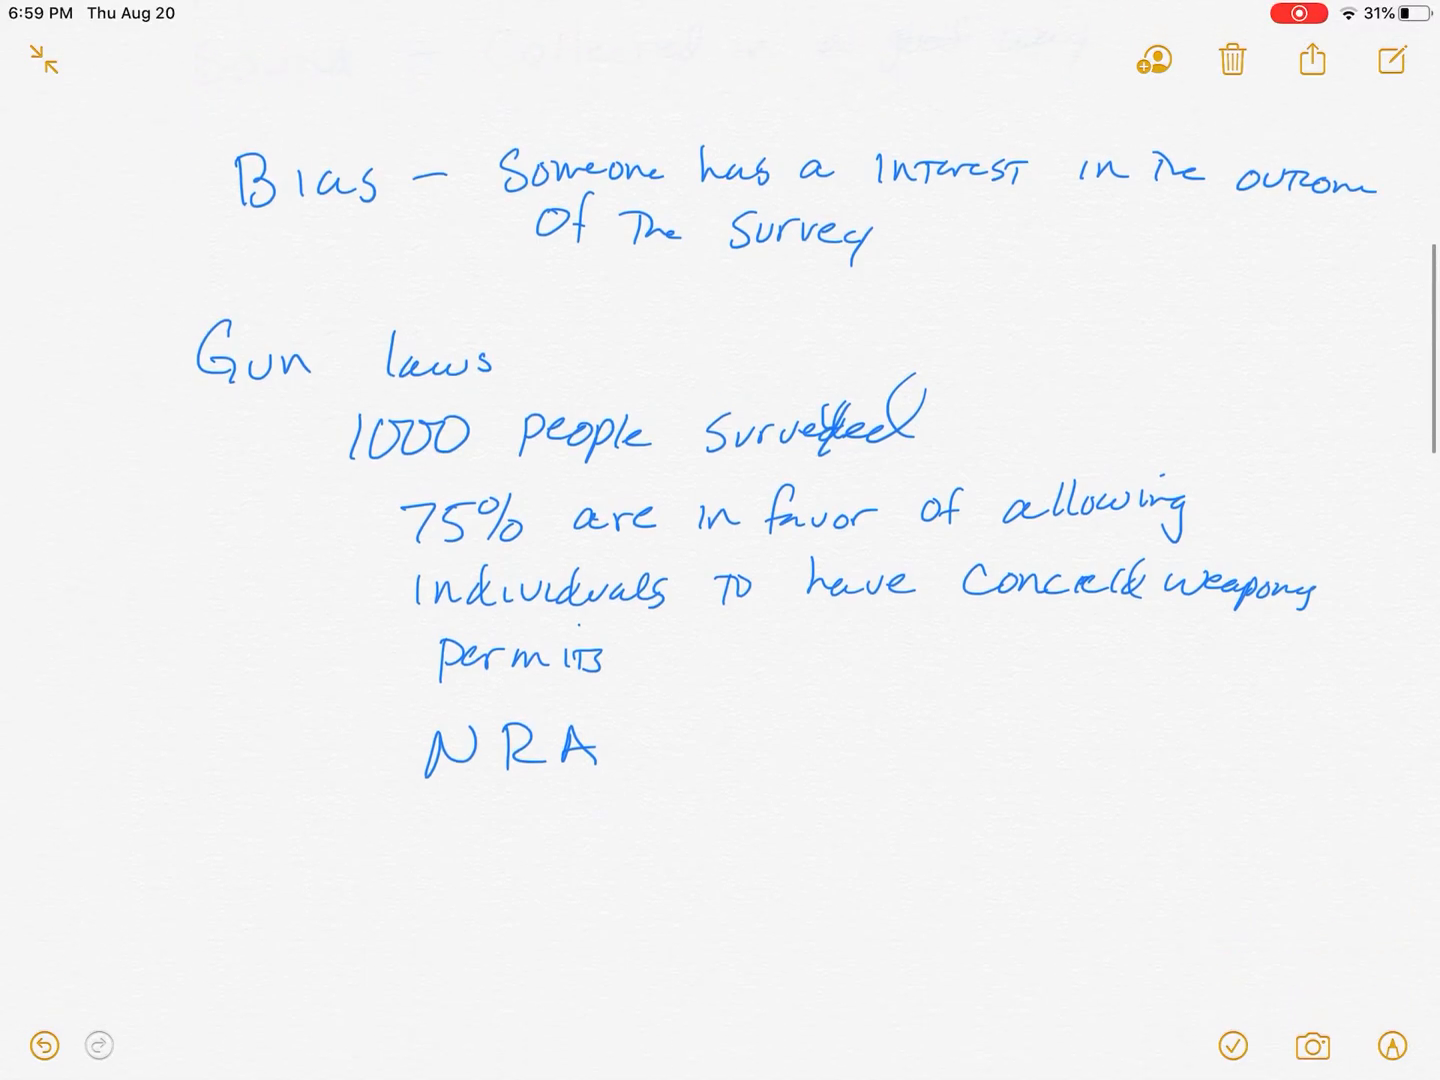
pyautogui.scroll(-10, 720, 540)
pyautogui.scroll(-6, 720, 540)
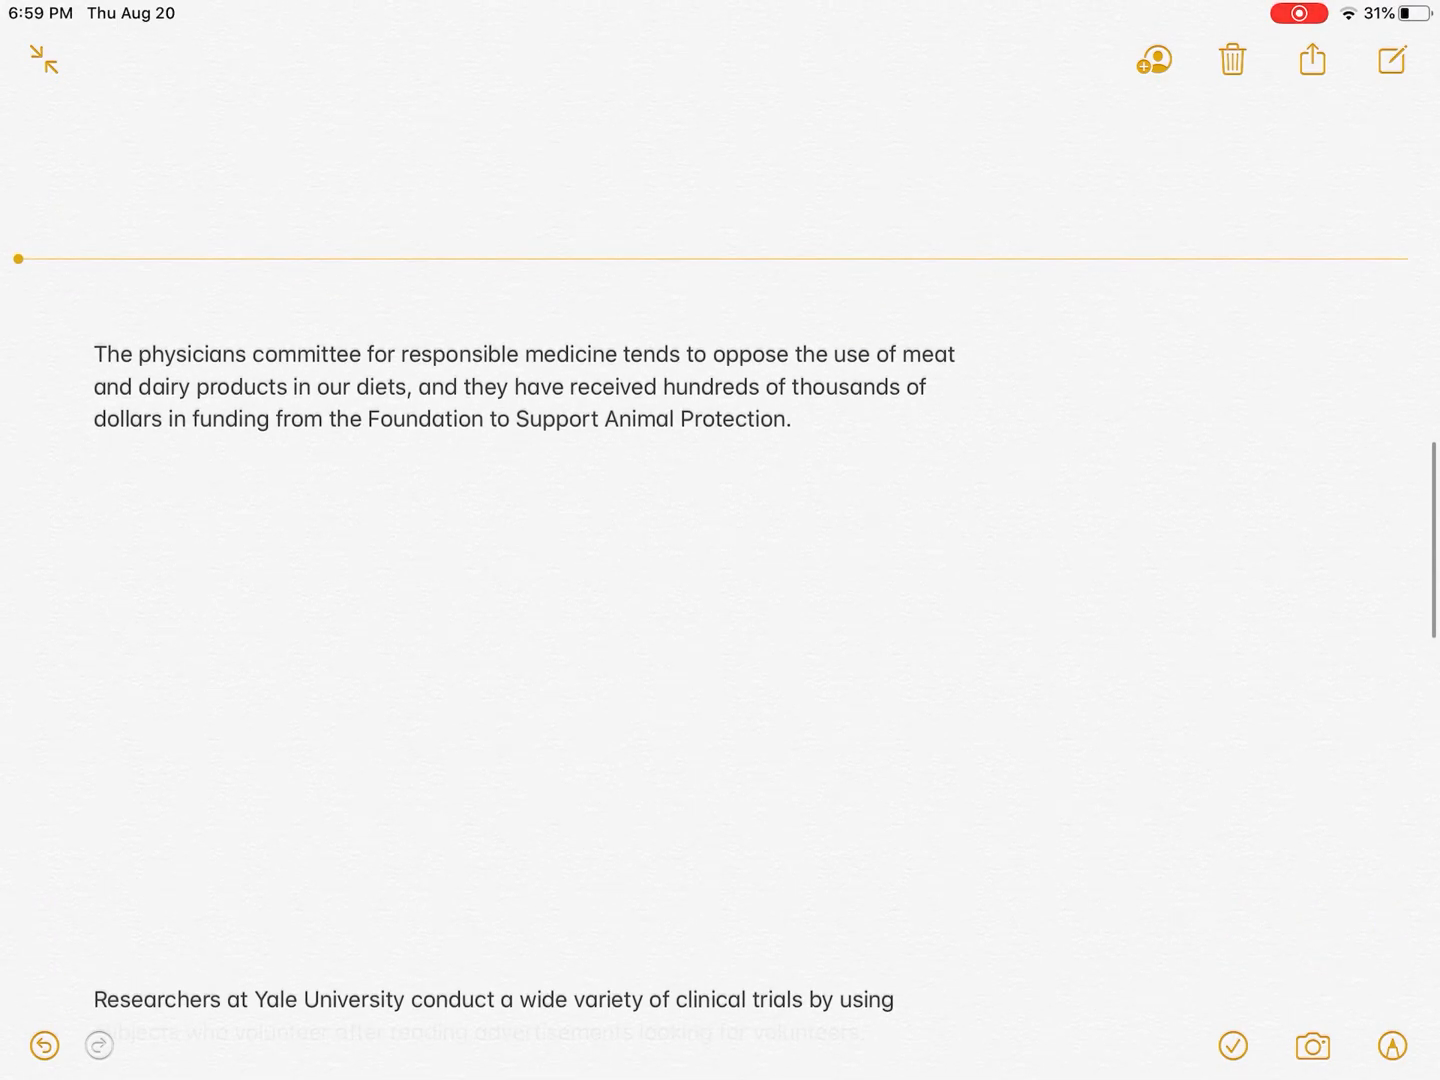
pyautogui.scroll(2, 720, 541)
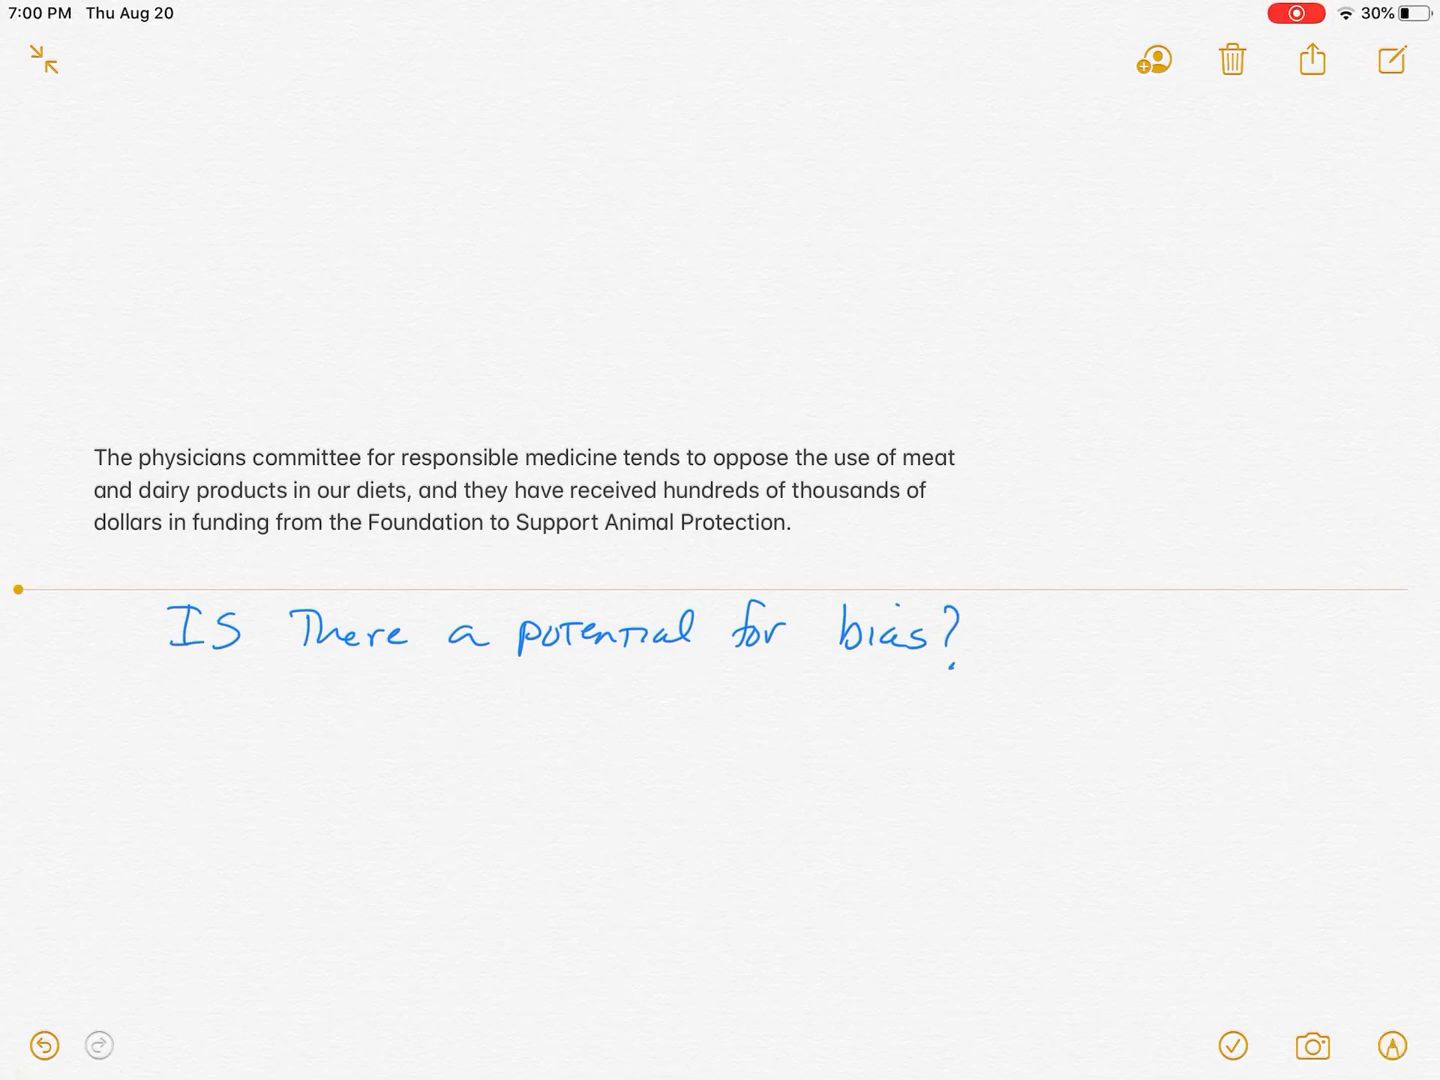
# Handwrite the answer 'Yes there is a potential bias' under the physicians committee question
pyautogui.moveTo(329, 703)
pyautogui.mouseDown()
pyautogui.moveTo(353, 760)
pyautogui.moveTo(387, 743)
pyautogui.mouseUp()
pyautogui.moveTo(407, 715); pyautogui.dragTo(396, 751)
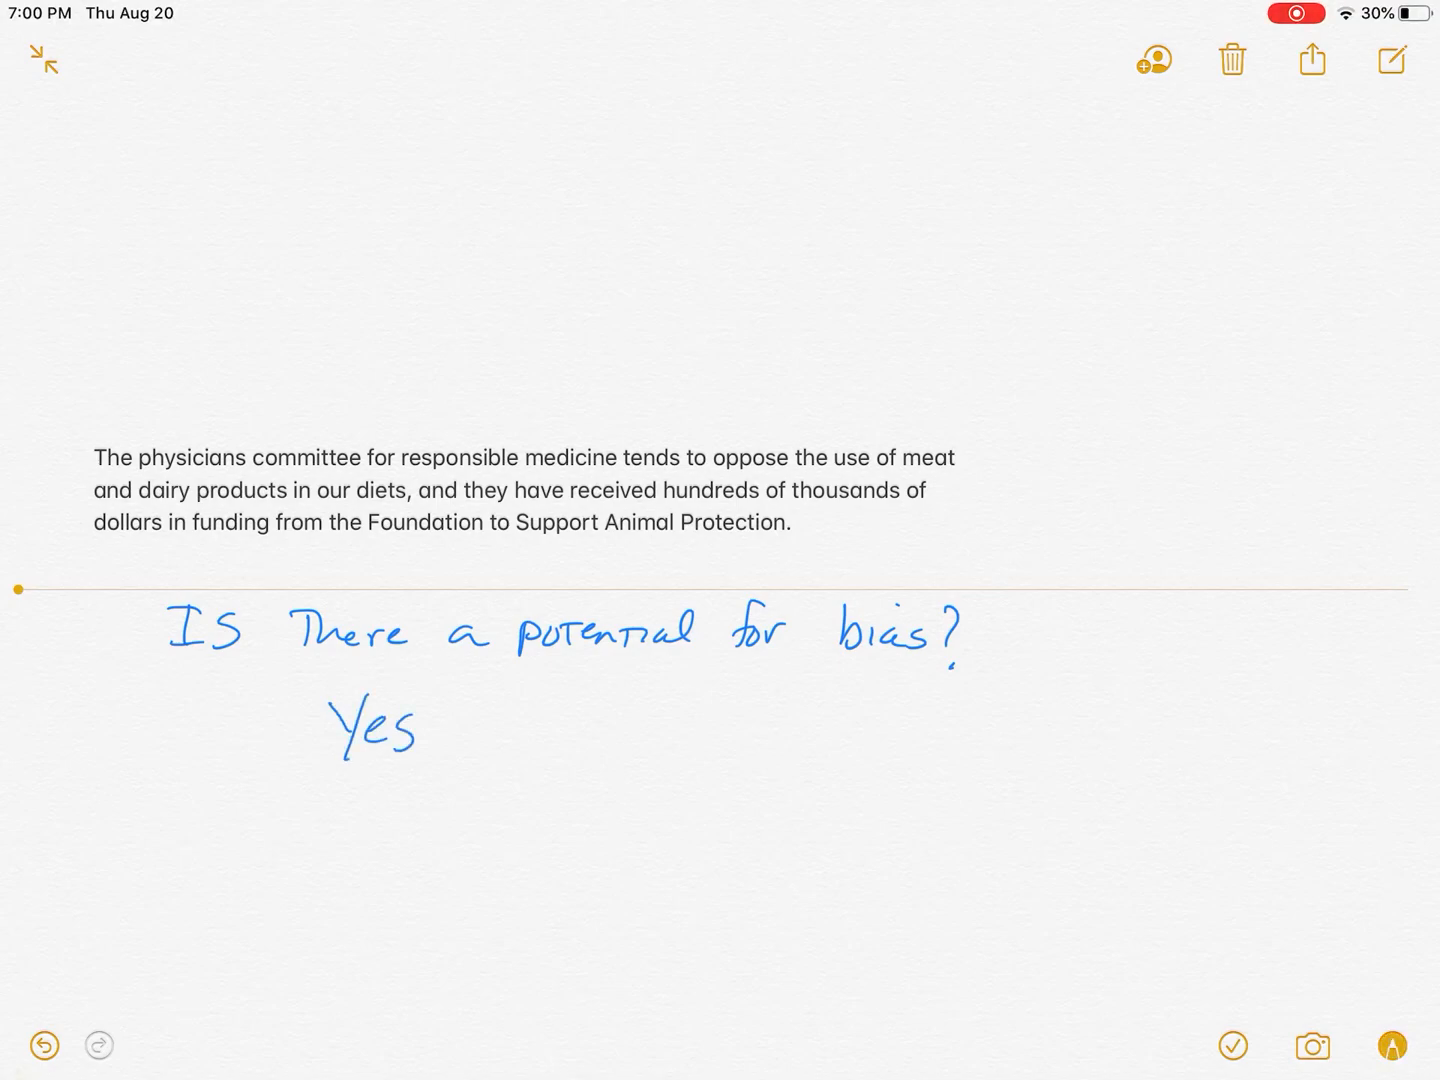
pyautogui.moveTo(472, 718)
pyautogui.mouseDown()
pyautogui.moveTo(479, 742)
pyautogui.moveTo(567, 729)
pyautogui.moveTo(761, 743)
pyautogui.moveTo(815, 722)
pyautogui.mouseUp()
pyautogui.click(808, 707)
pyautogui.moveTo(801, 697); pyautogui.dragTo(898, 718)
pyautogui.moveTo(891, 711); pyautogui.dragTo(929, 722)
pyautogui.moveTo(941, 696)
pyautogui.mouseDown()
pyautogui.moveTo(948, 727)
pyautogui.moveTo(1053, 738)
pyautogui.mouseUp()
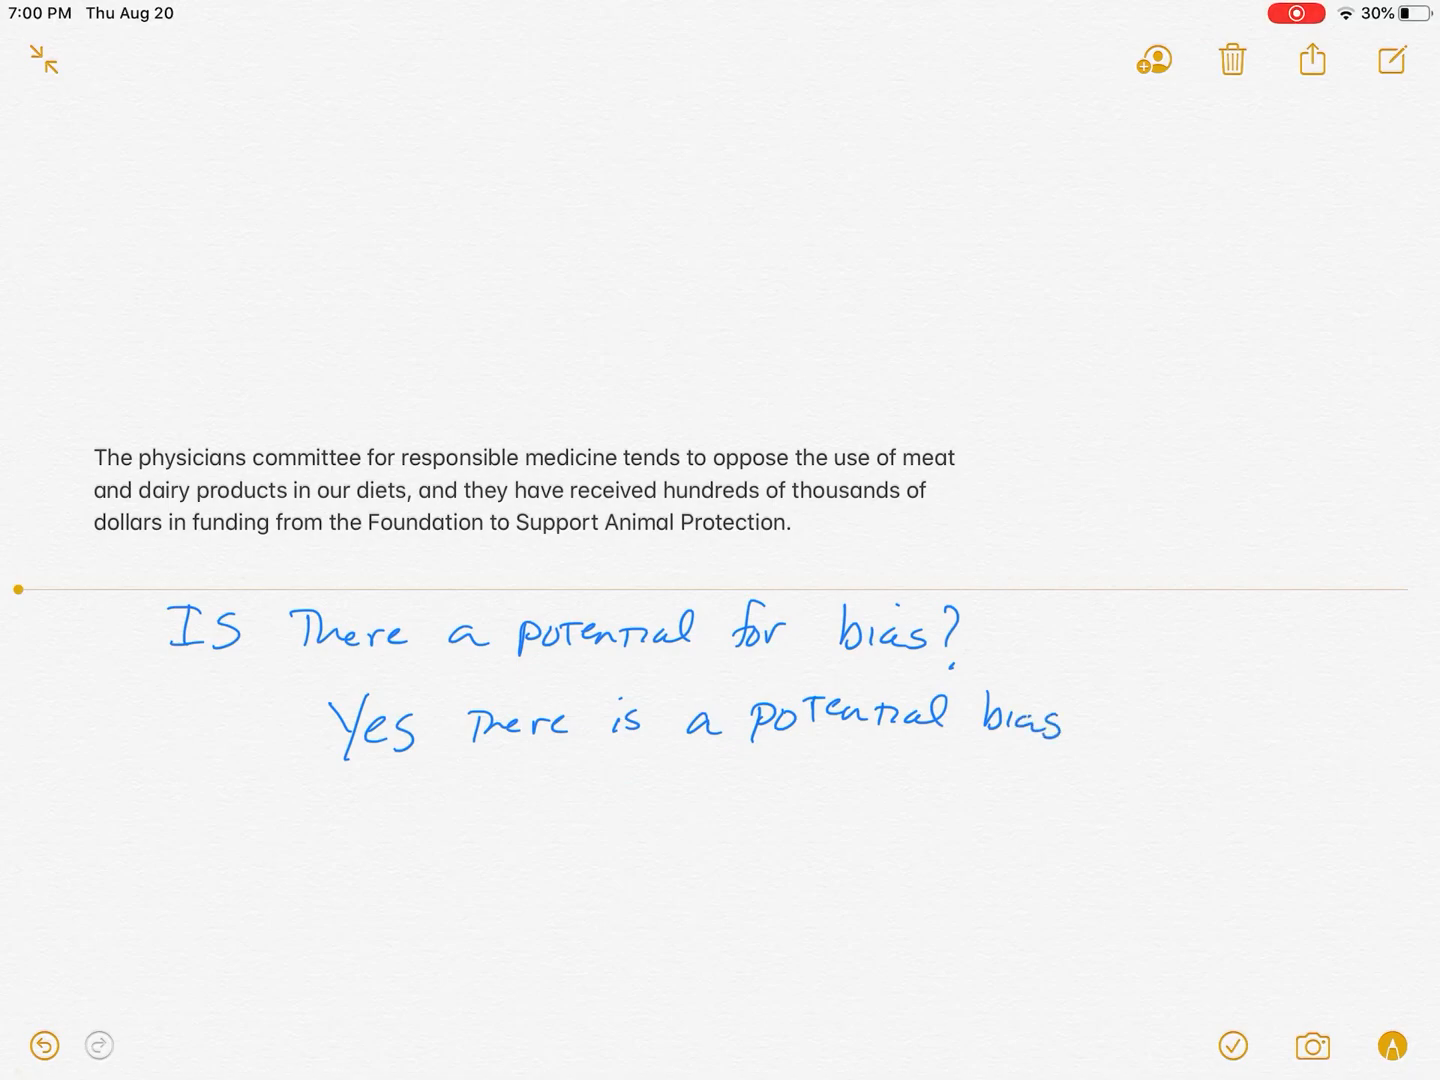
pyautogui.click(1393, 1046)
pyautogui.scroll(-4, 720, 563)
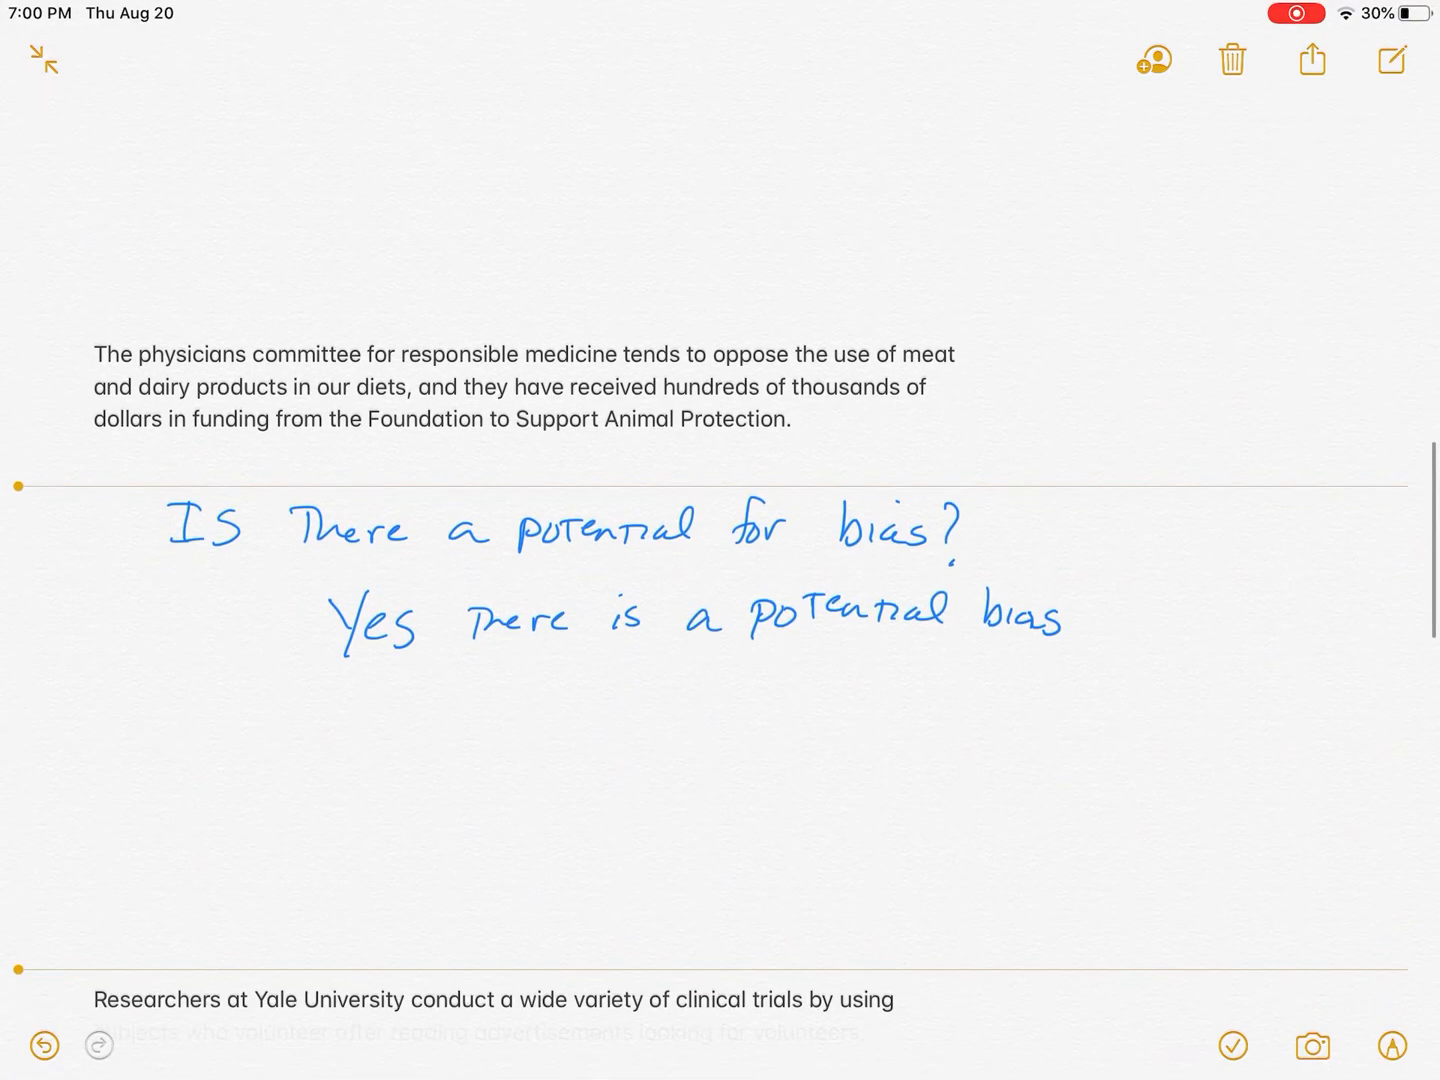
pyautogui.scroll(-6, 720, 562)
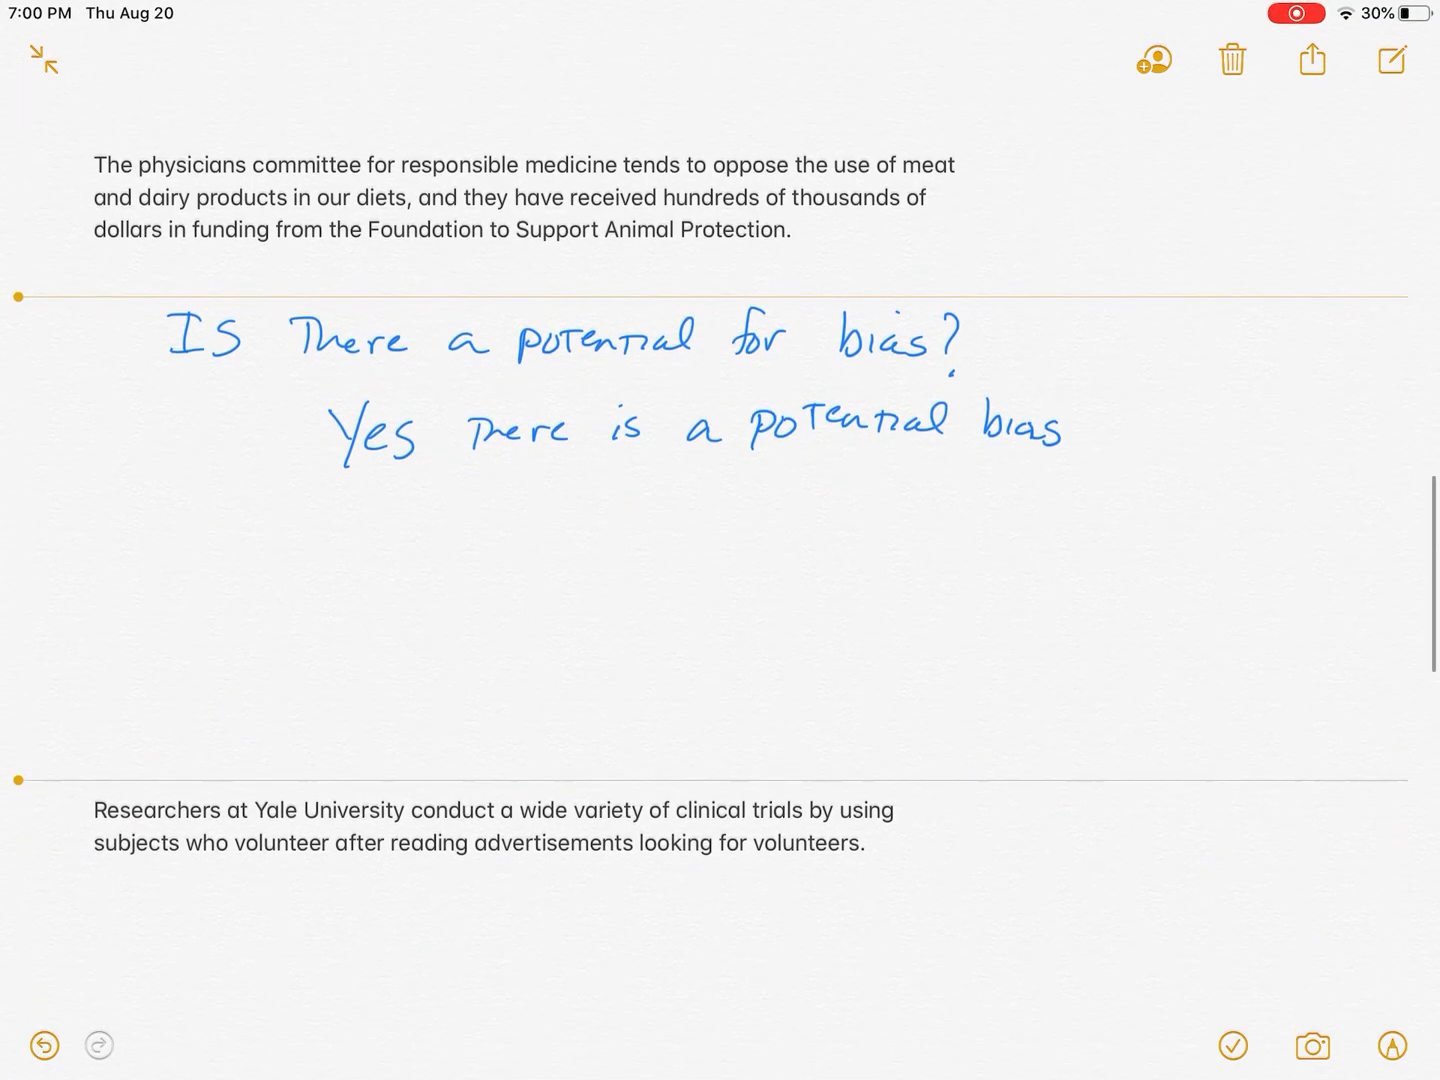
pyautogui.scroll(-2, 721, 562)
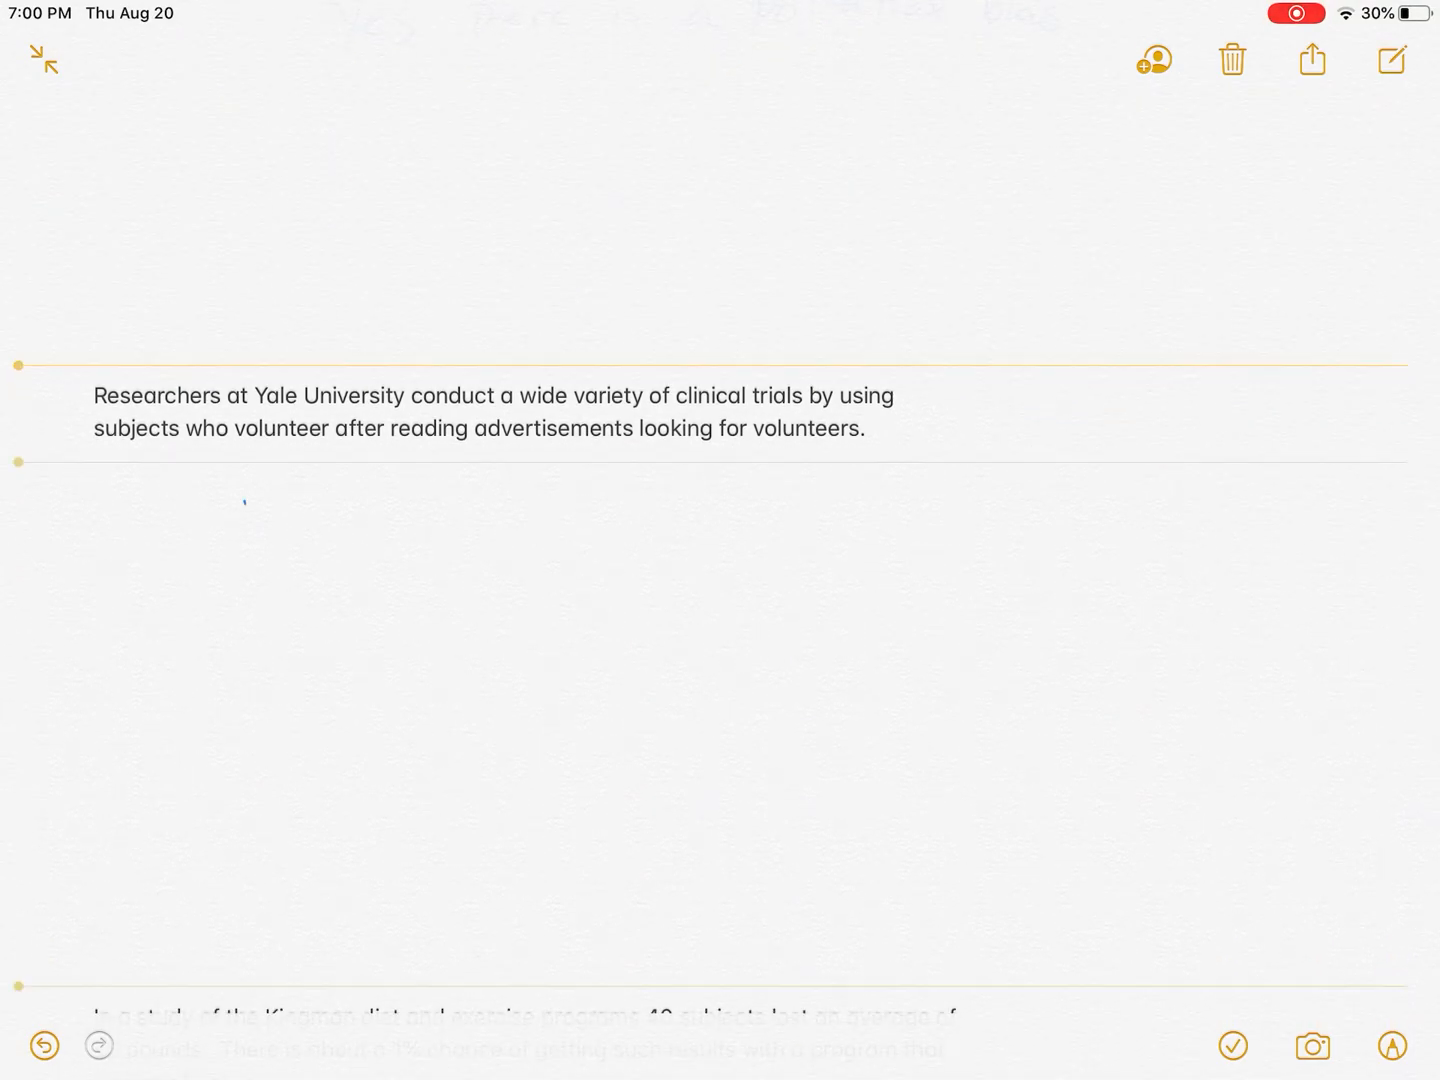
# Handwrite the question 'Is the data sound or flawed?' under the Yale paragraph
pyautogui.moveTo(229, 499)
pyautogui.mouseDown()
pyautogui.moveTo(263, 502)
pyautogui.moveTo(243, 532)
pyautogui.mouseUp()
pyautogui.moveTo(279, 506)
pyautogui.mouseDown()
pyautogui.moveTo(270, 529)
pyautogui.moveTo(356, 517)
pyautogui.mouseUp()
pyautogui.moveTo(338, 505)
pyautogui.mouseDown()
pyautogui.moveTo(336, 529)
pyautogui.moveTo(484, 524)
pyautogui.mouseUp()
pyautogui.moveTo(480, 508); pyautogui.dragTo(528, 522)
pyautogui.moveTo(633, 490)
pyautogui.mouseDown()
pyautogui.moveTo(612, 525)
pyautogui.moveTo(669, 520)
pyautogui.mouseUp()
pyautogui.moveTo(672, 519)
pyautogui.mouseDown()
pyautogui.moveTo(787, 519)
pyautogui.moveTo(813, 504)
pyautogui.moveTo(846, 528)
pyautogui.mouseUp()
pyautogui.moveTo(868, 486)
pyautogui.mouseDown()
pyautogui.moveTo(869, 527)
pyautogui.moveTo(897, 522)
pyautogui.mouseUp()
pyautogui.moveTo(898, 513); pyautogui.dragTo(972, 524)
pyautogui.moveTo(981, 491)
pyautogui.mouseDown()
pyautogui.moveTo(990, 527)
pyautogui.moveTo(1010, 525)
pyautogui.mouseUp()
pyautogui.moveTo(1009, 537); pyautogui.dragTo(1010, 541)
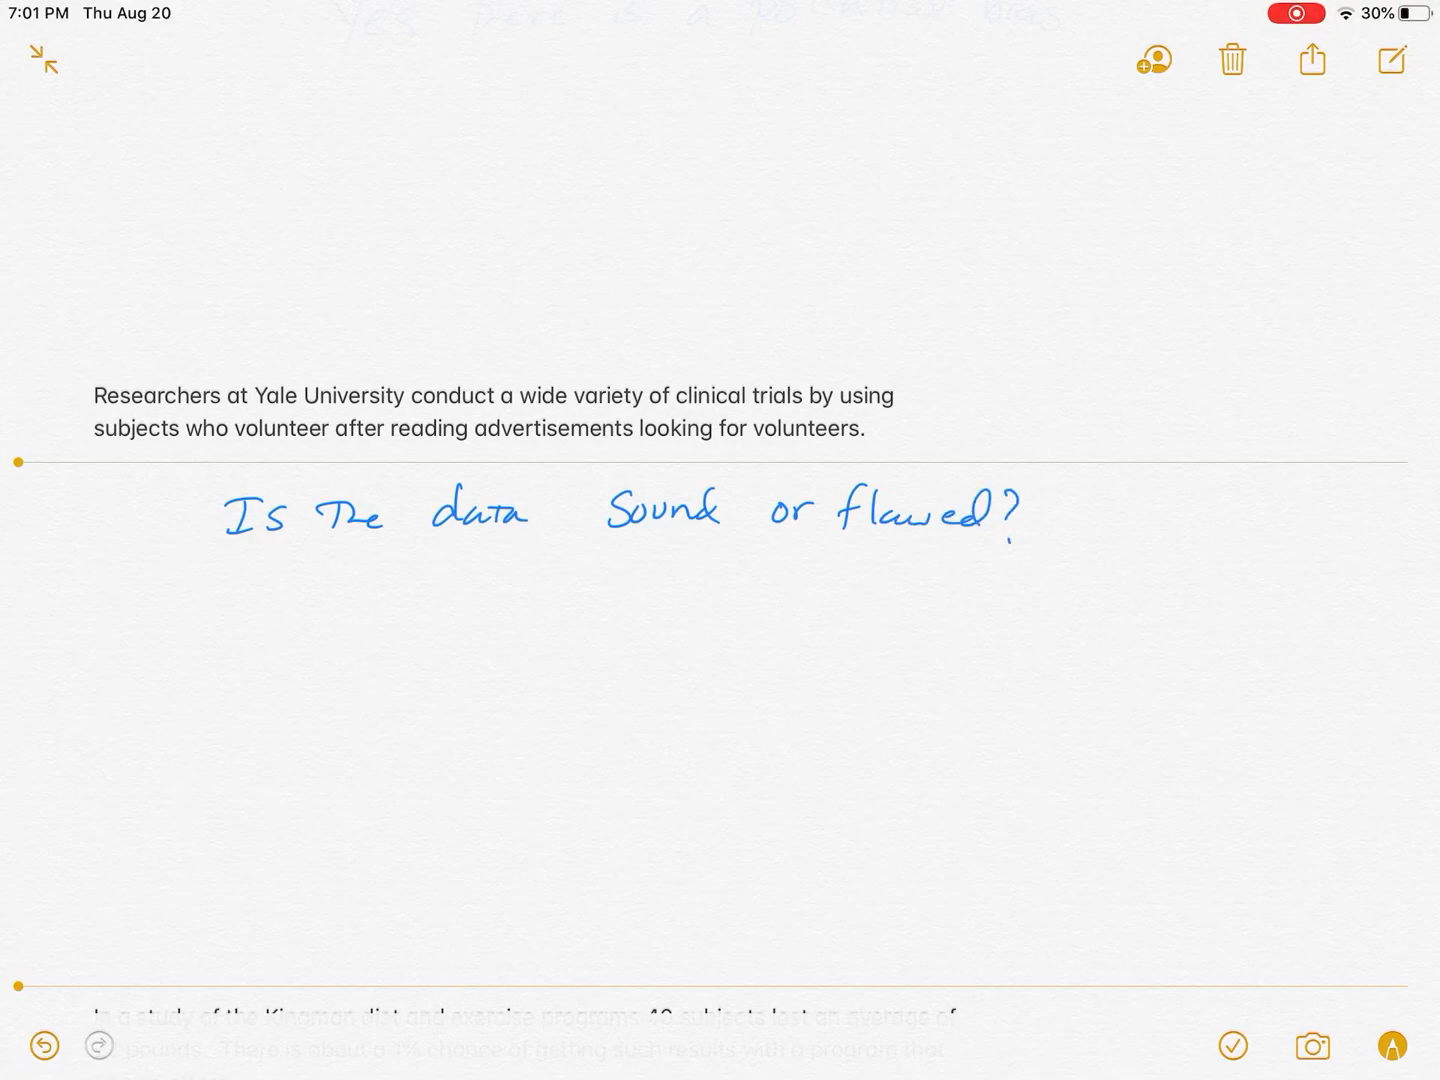
pyautogui.click(1392, 1046)
# Handwrite the answer 'Flawed because the data was from a volunteer sample'
pyautogui.moveTo(302, 605)
pyautogui.mouseDown()
pyautogui.moveTo(304, 648)
pyautogui.moveTo(427, 621)
pyautogui.moveTo(446, 637)
pyautogui.mouseUp()
pyautogui.moveTo(448, 633)
pyautogui.mouseDown()
pyautogui.moveTo(455, 599)
pyautogui.moveTo(551, 630)
pyautogui.moveTo(675, 616)
pyautogui.moveTo(1132, 630)
pyautogui.mouseUp()
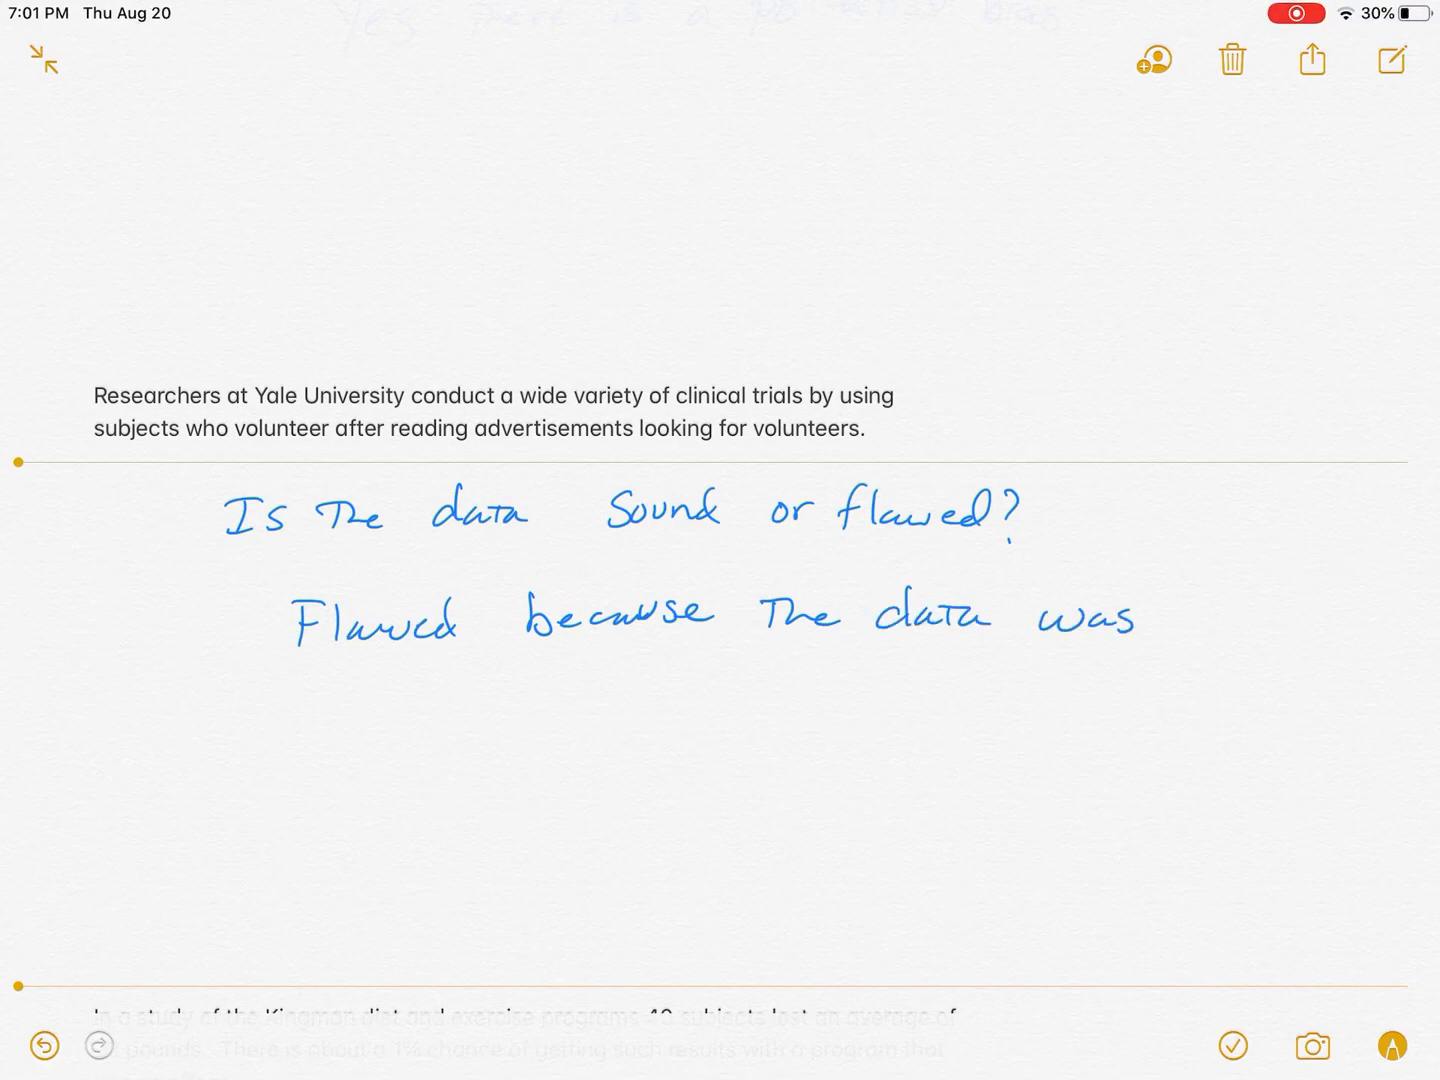
pyautogui.moveTo(337, 668)
pyautogui.mouseDown()
pyautogui.moveTo(333, 718)
pyautogui.moveTo(421, 714)
pyautogui.mouseUp()
pyautogui.moveTo(529, 689)
pyautogui.mouseDown()
pyautogui.moveTo(516, 716)
pyautogui.moveTo(617, 681)
pyautogui.mouseUp()
pyautogui.moveTo(619, 690)
pyautogui.mouseDown()
pyautogui.moveTo(633, 706)
pyautogui.moveTo(678, 704)
pyautogui.mouseUp()
pyautogui.moveTo(680, 689); pyautogui.dragTo(707, 702)
pyautogui.moveTo(715, 684); pyautogui.dragTo(718, 699)
pyautogui.moveTo(704, 686)
pyautogui.mouseDown()
pyautogui.moveTo(752, 702)
pyautogui.moveTo(792, 689)
pyautogui.moveTo(948, 707)
pyautogui.moveTo(976, 691)
pyautogui.mouseUp()
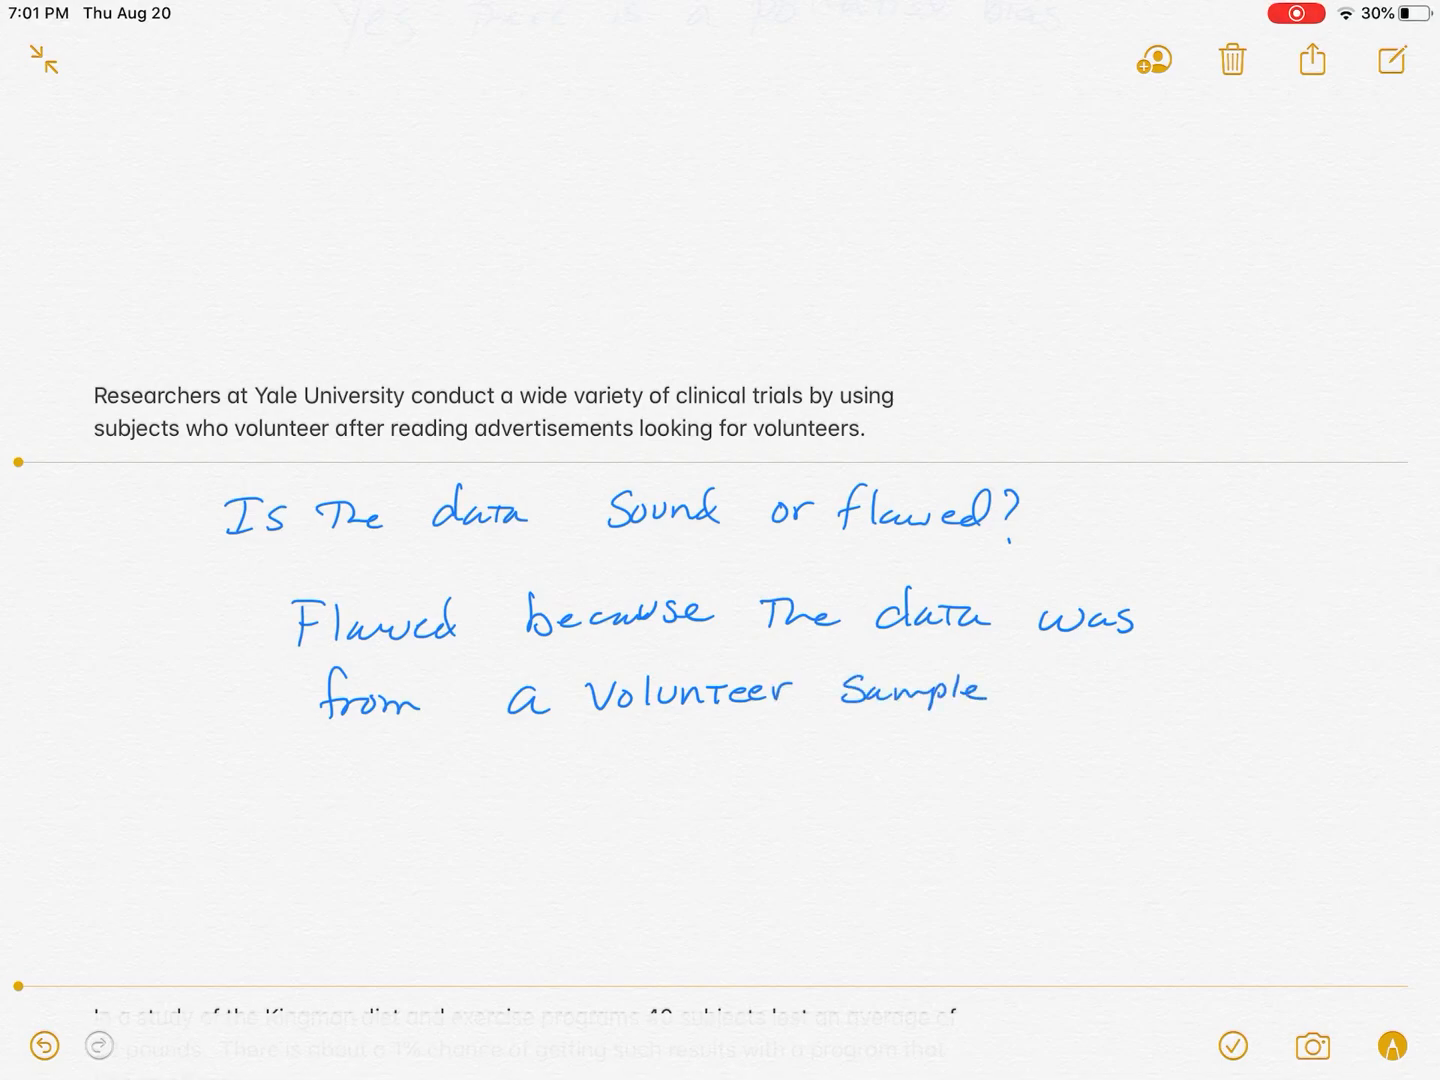
pyautogui.scroll(15, 720, 563)
pyautogui.scroll(5, 720, 563)
pyautogui.scroll(5, 720, 563)
pyautogui.scroll(5, 720, 563)
pyautogui.scroll(5, 721, 563)
pyautogui.scroll(3, 720, 562)
# Underline the handwritten 'Voluntary response' heading near the top of the note
pyautogui.click(166, 280)
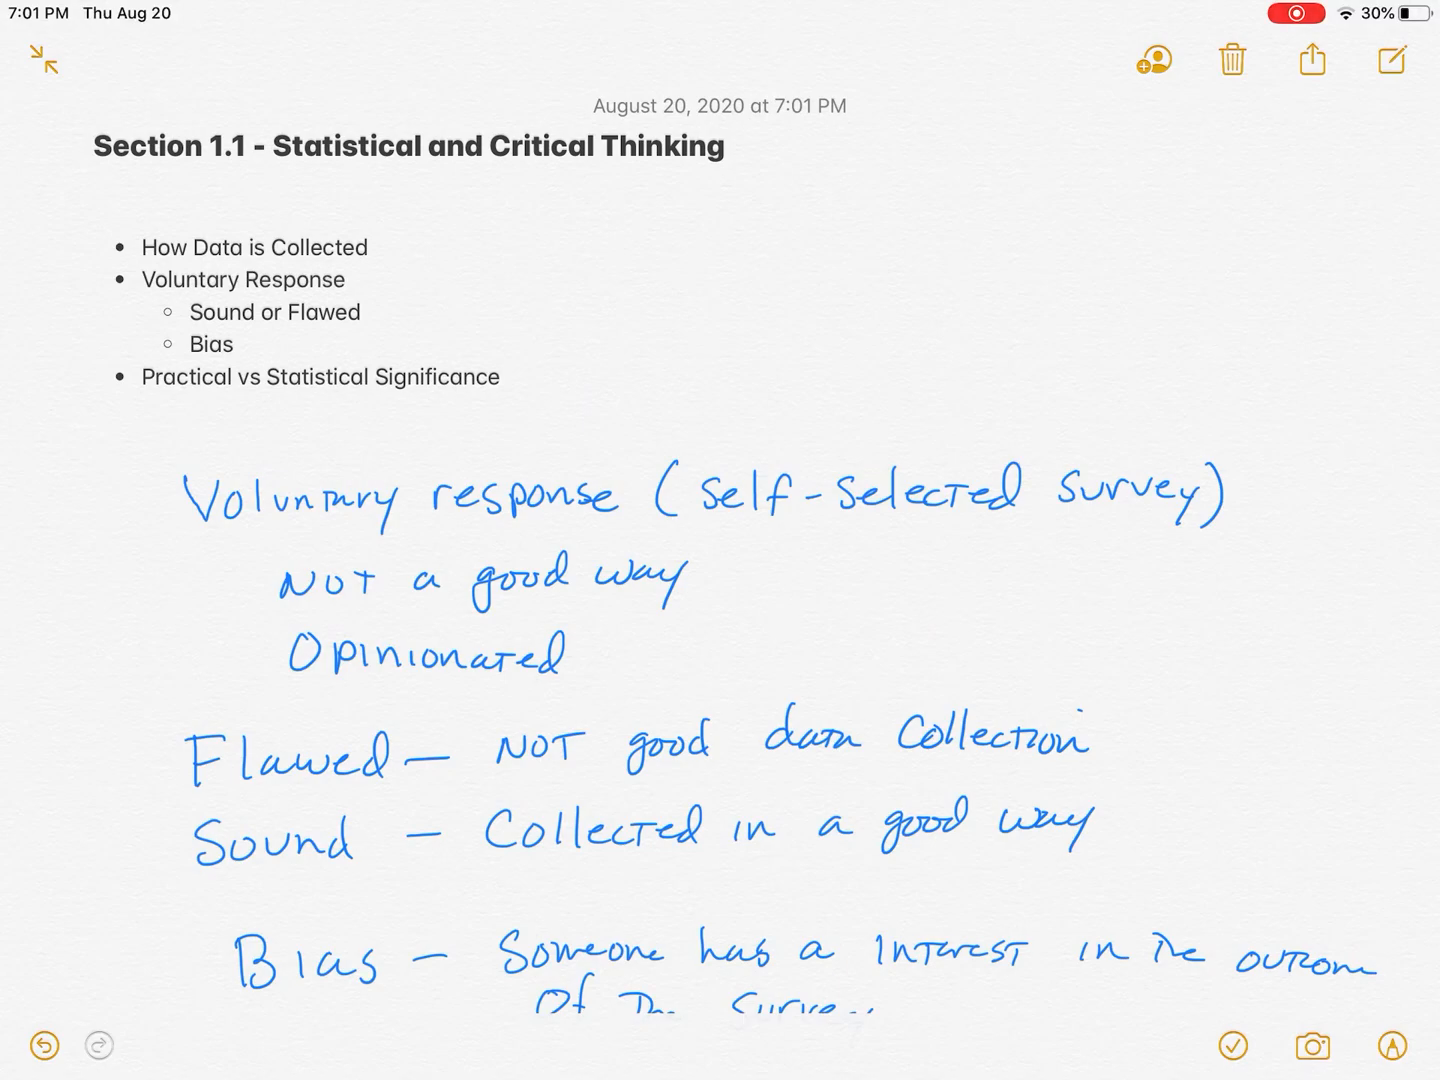
pyautogui.moveTo(198, 535); pyautogui.dragTo(647, 542)
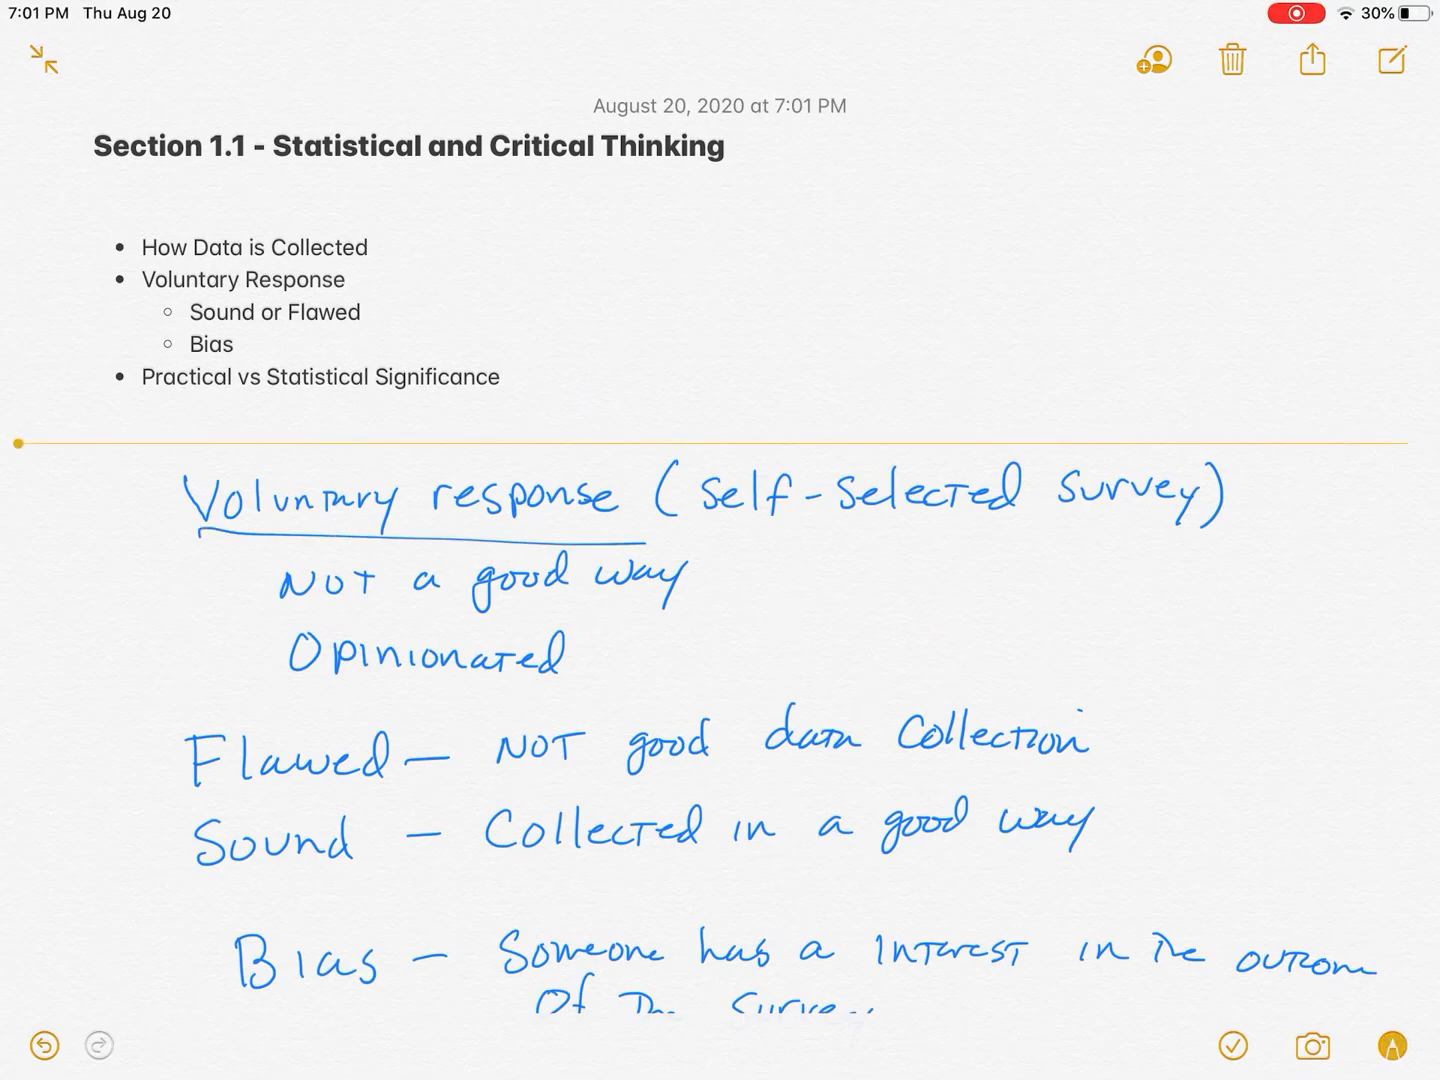
pyautogui.scroll(-3, 720, 563)
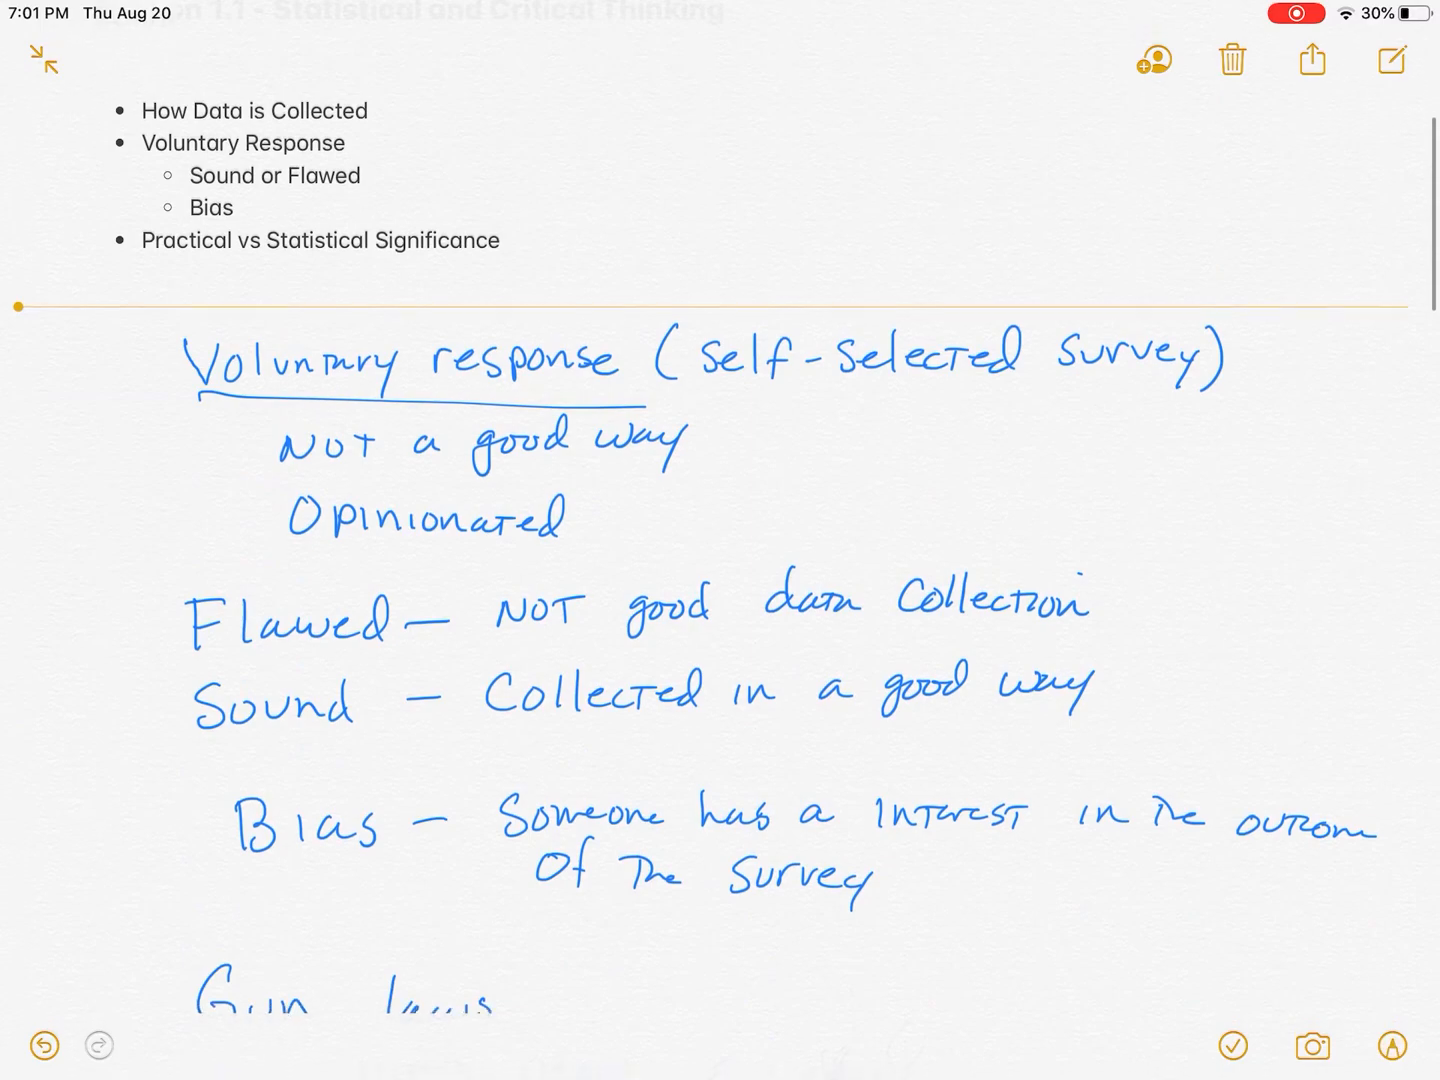
pyautogui.scroll(-10, 720, 563)
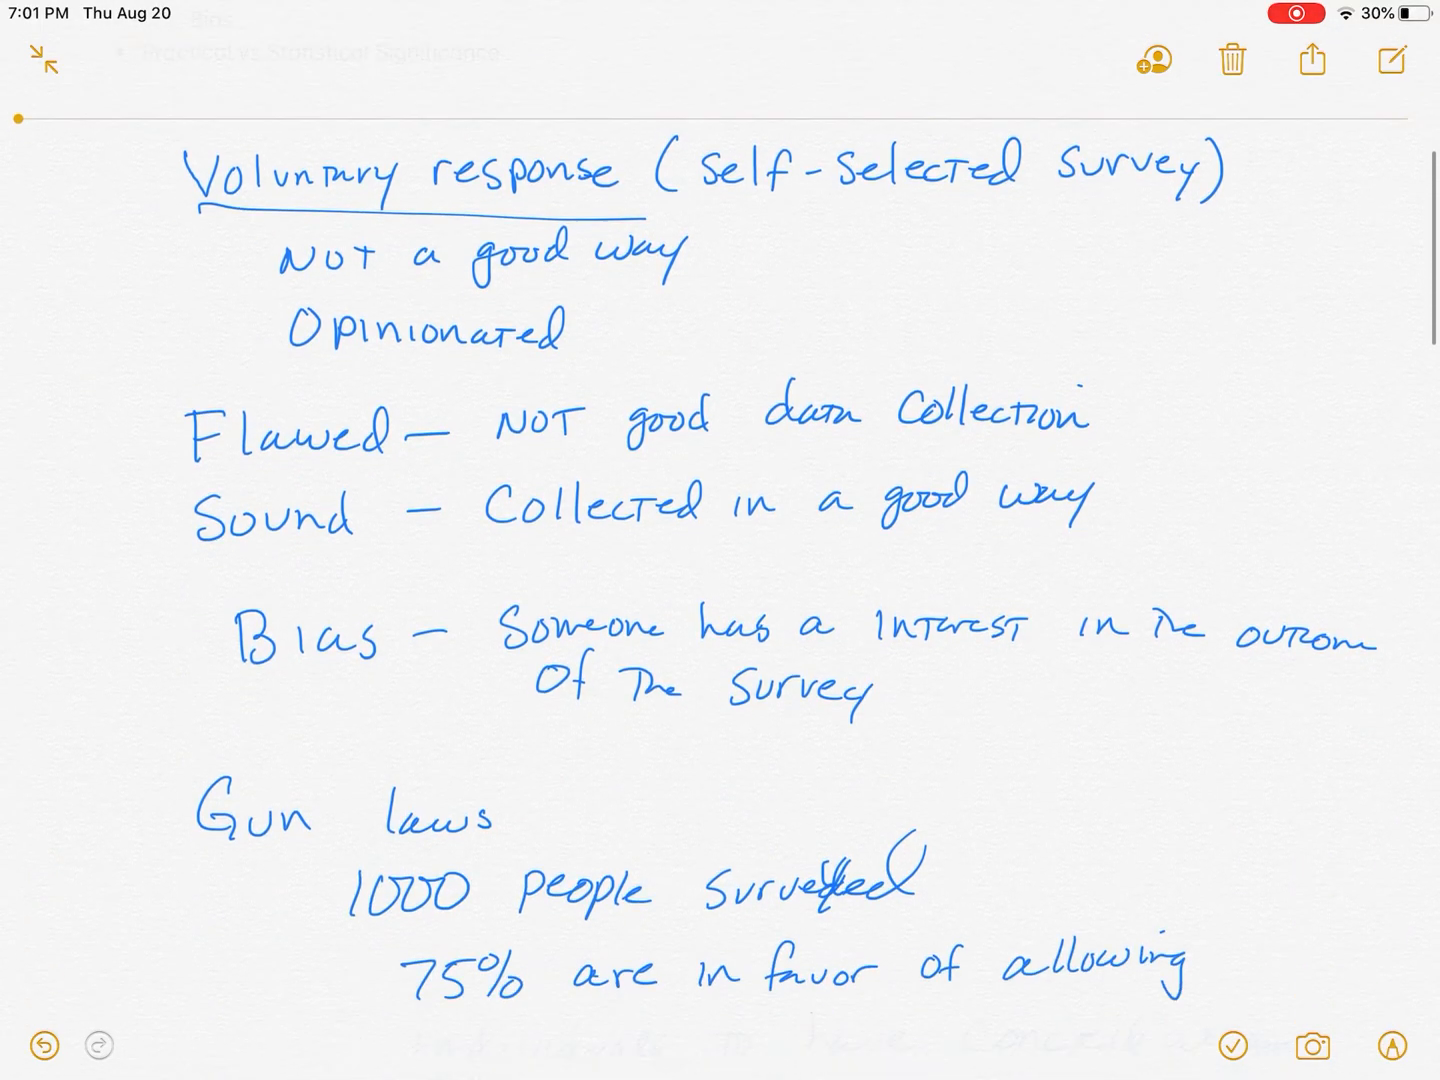
pyautogui.scroll(-12, 720, 562)
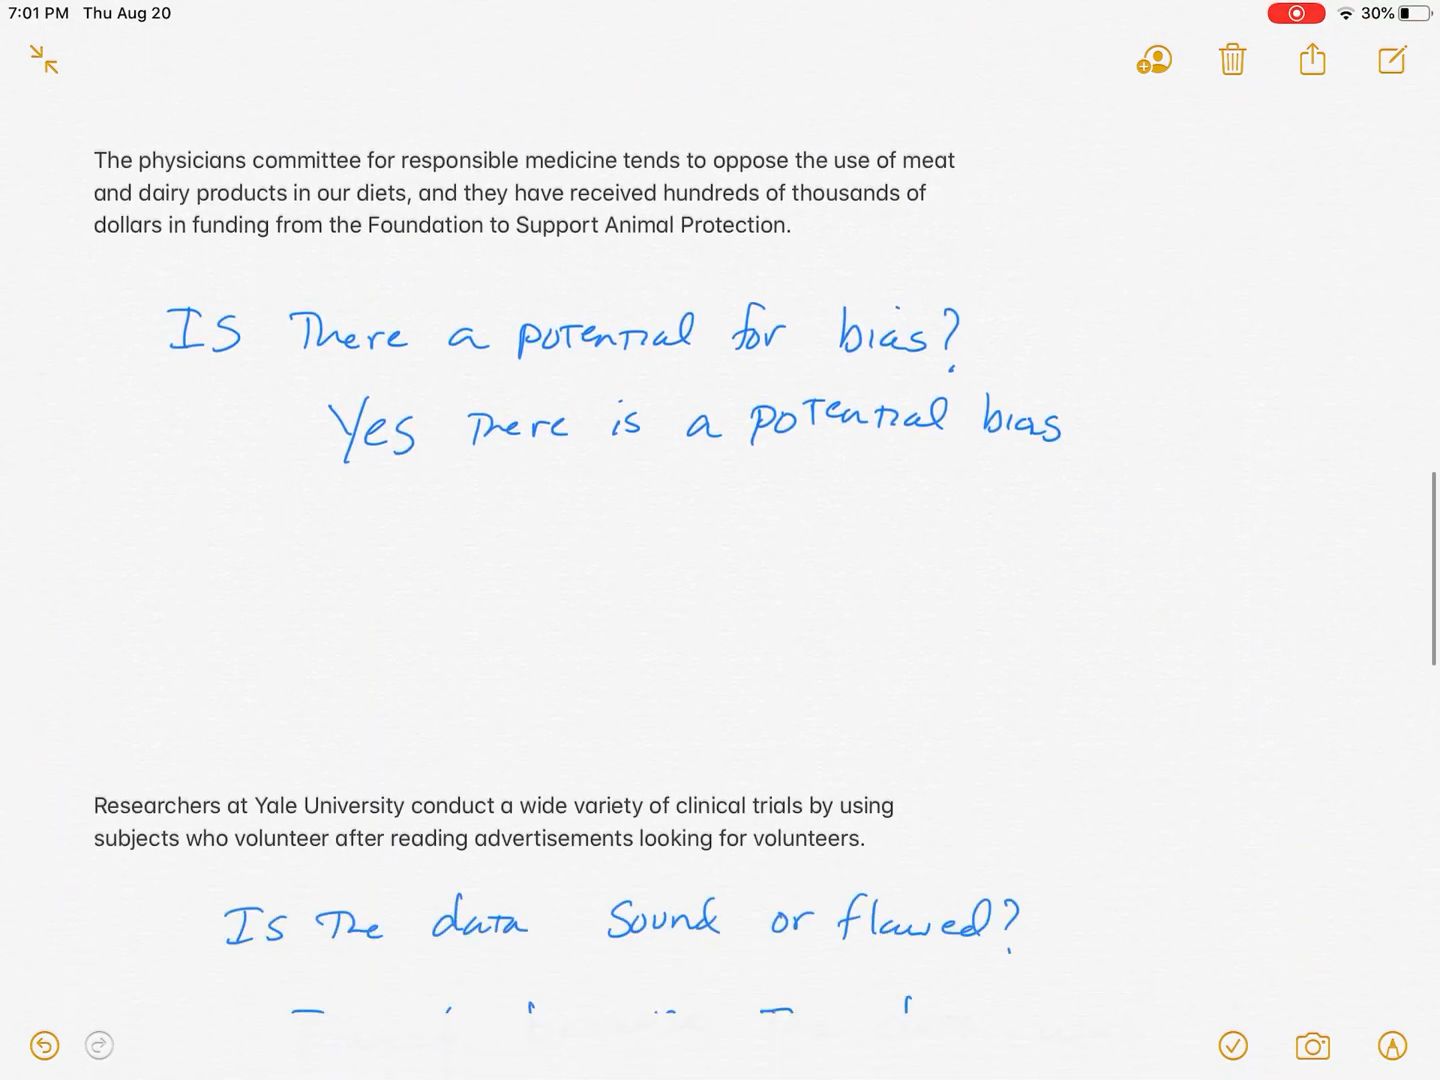
pyautogui.scroll(-2, 720, 563)
pyautogui.scroll(6, 720, 563)
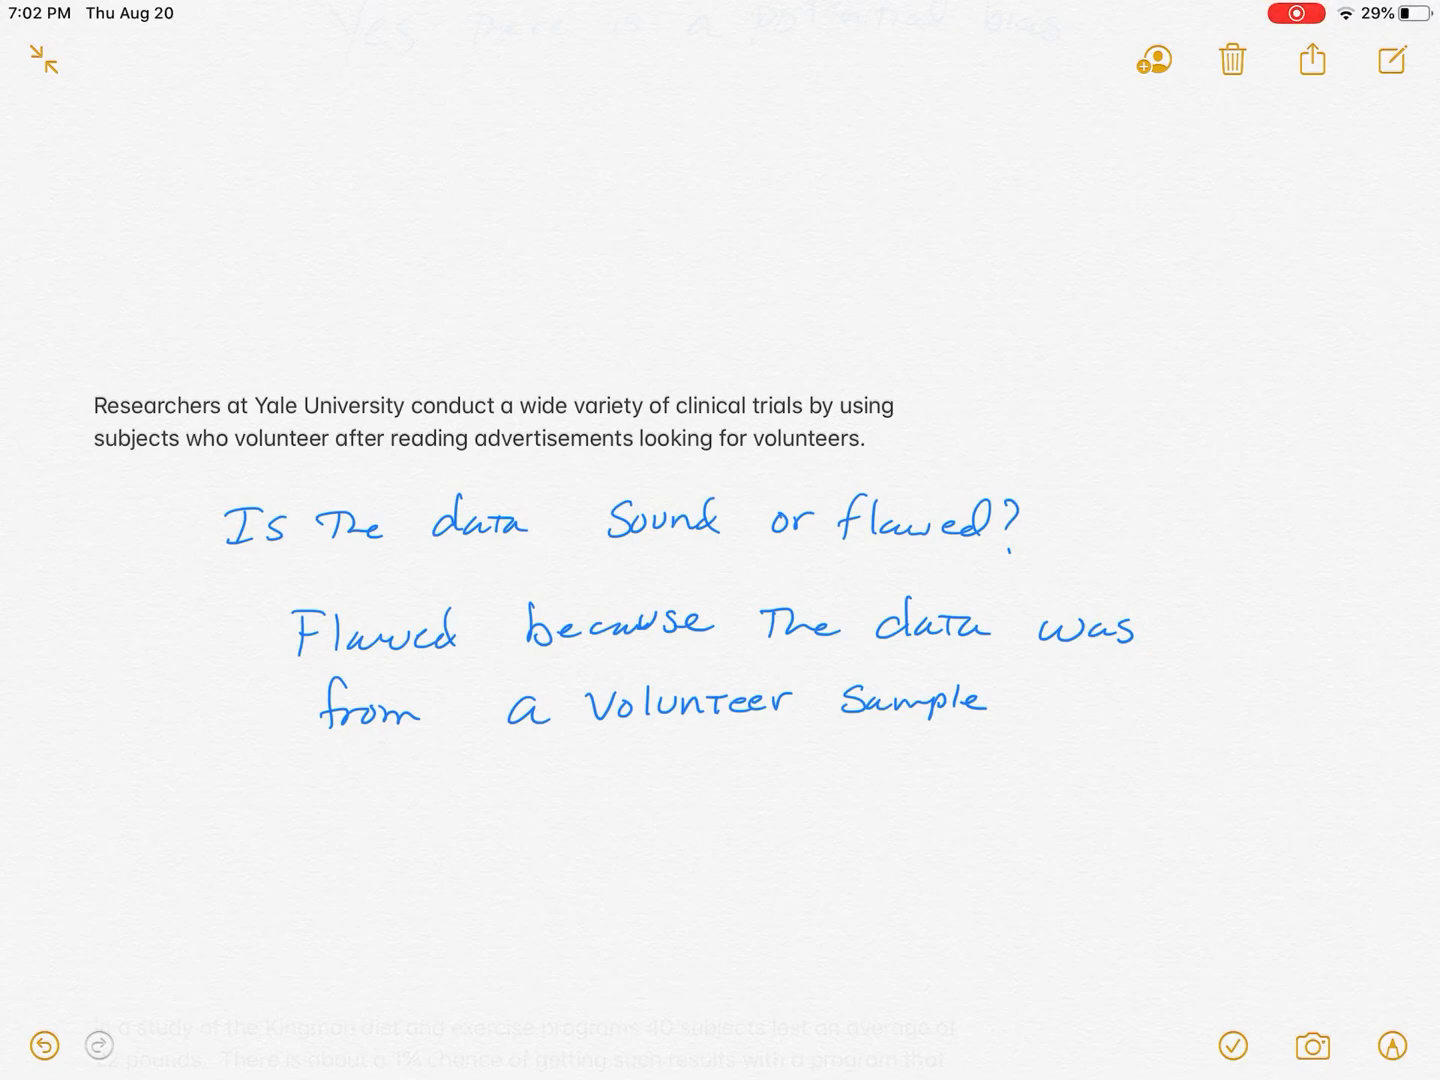
pyautogui.scroll(-3, 720, 675)
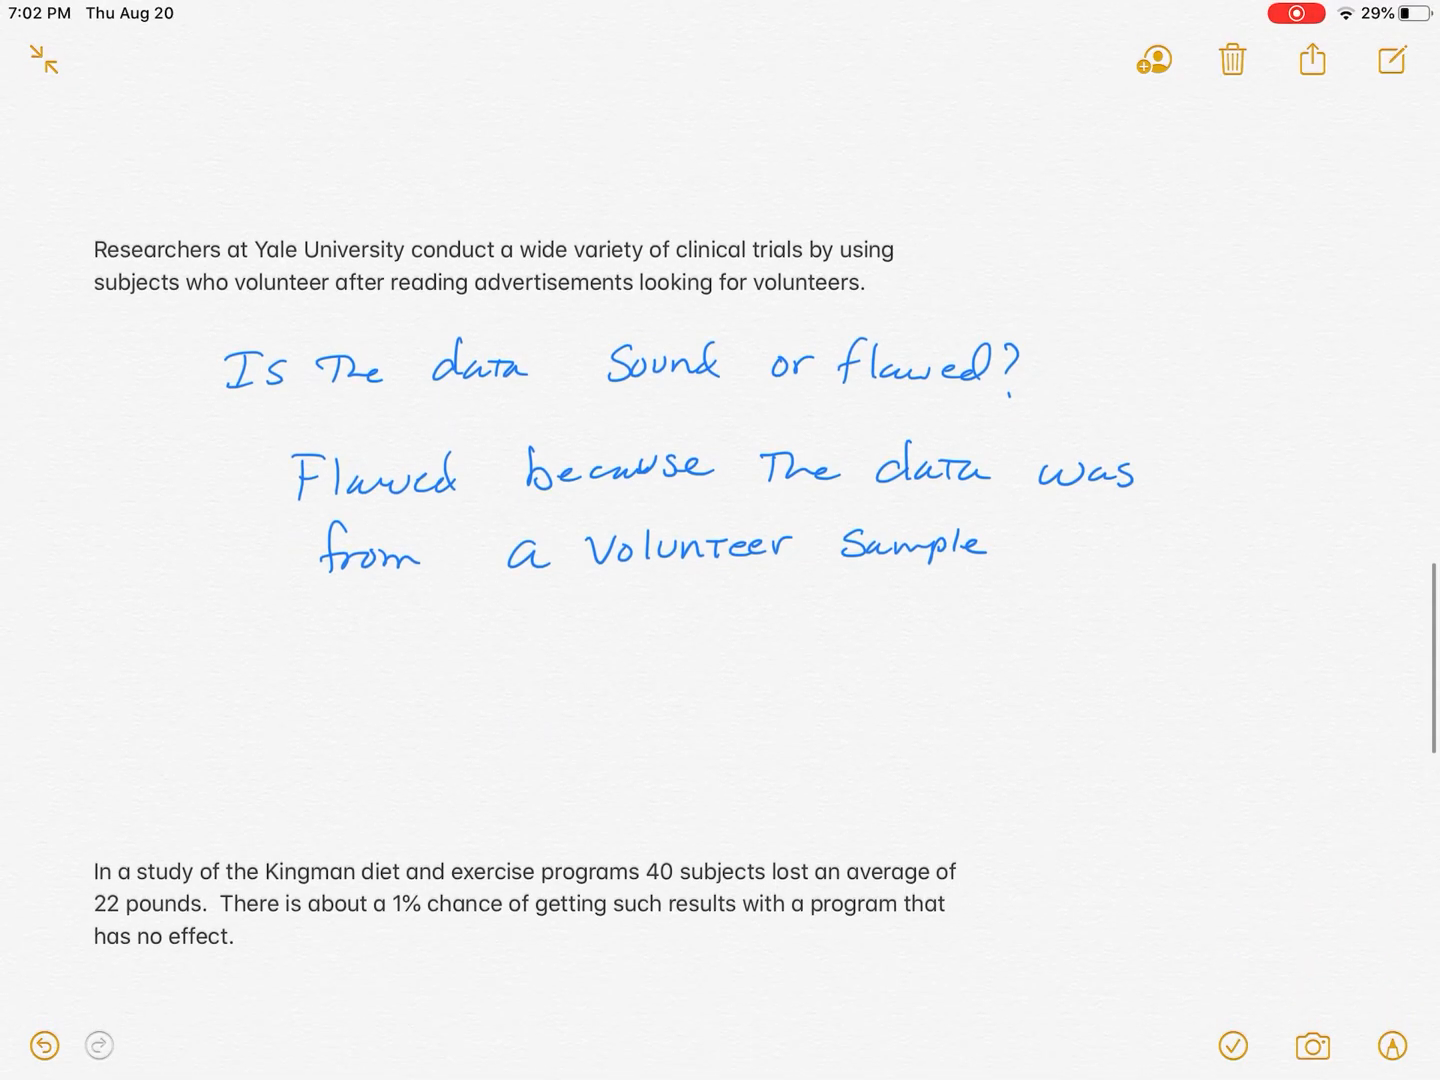
pyautogui.scroll(5, 720, 563)
pyautogui.scroll(5, 720, 562)
pyautogui.scroll(5, 720, 562)
pyautogui.scroll(3, 720, 562)
# Draw a dividing line under the NRA example and start the 'Statistical Significance' heading
pyautogui.moveTo(108, 441); pyautogui.dragTo(1282, 425)
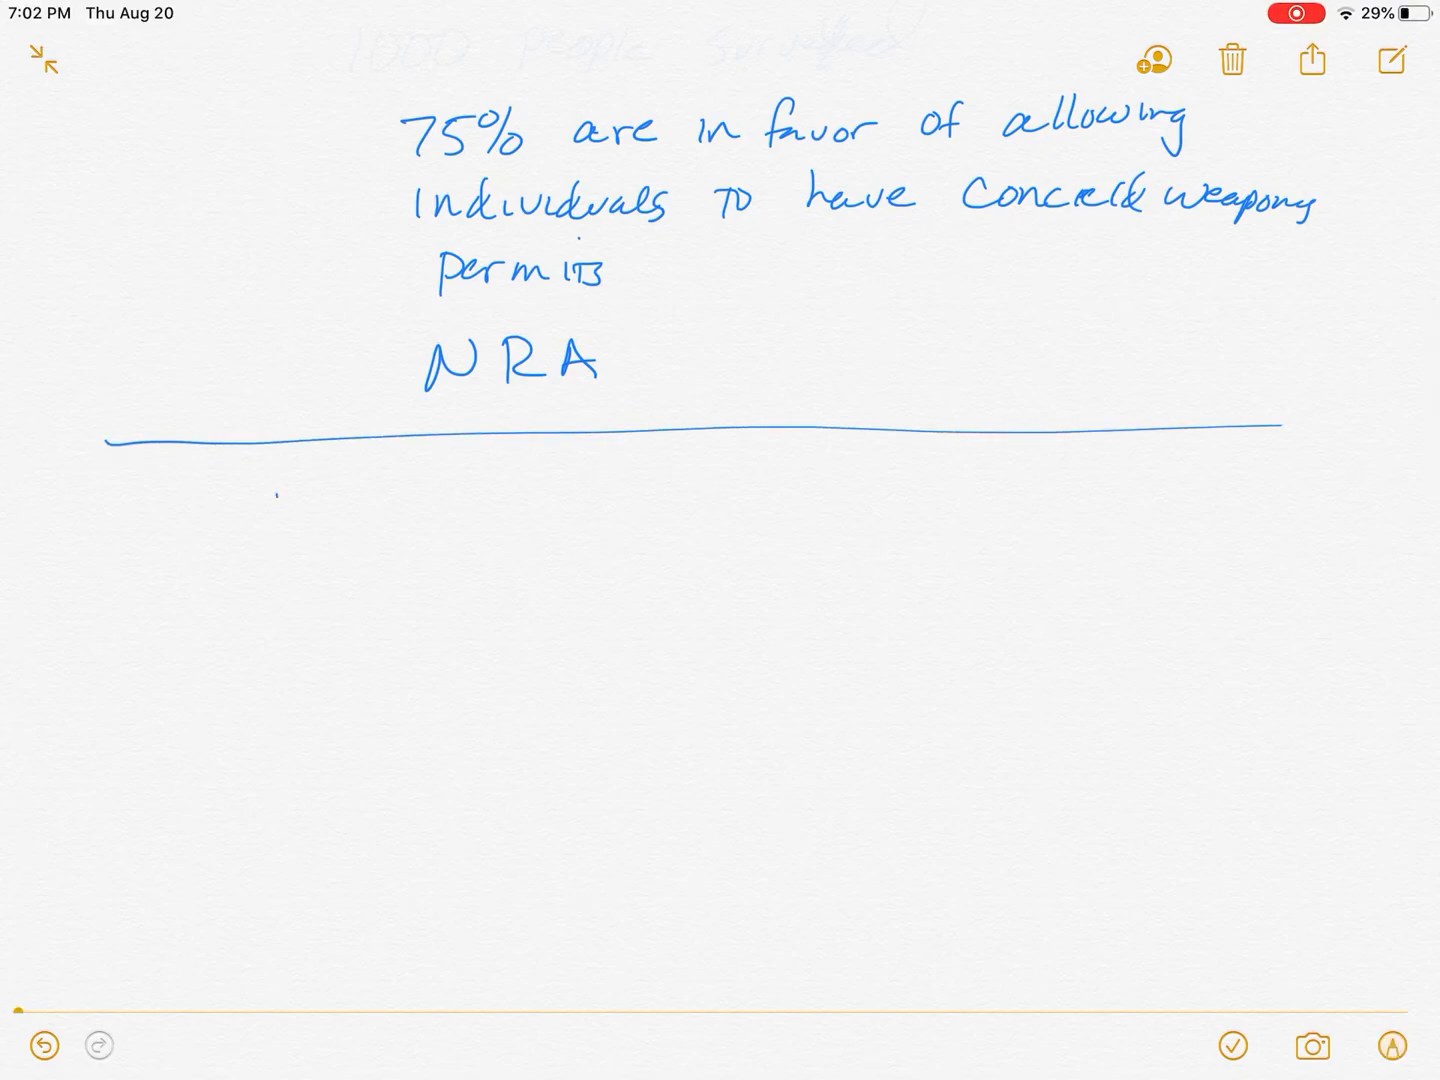
pyautogui.moveTo(279, 496)
pyautogui.mouseDown()
pyautogui.moveTo(262, 533)
pyautogui.moveTo(500, 526)
pyautogui.mouseUp()
pyautogui.moveTo(596, 484)
pyautogui.mouseDown()
pyautogui.moveTo(576, 531)
pyautogui.moveTo(645, 520)
pyautogui.moveTo(641, 549)
pyautogui.mouseUp()
pyautogui.moveTo(652, 507); pyautogui.dragTo(709, 542)
pyautogui.click(1393, 1046)
# Erase the extra g in the misspelled word and finish writing 'Significance'
pyautogui.click(1393, 1046)
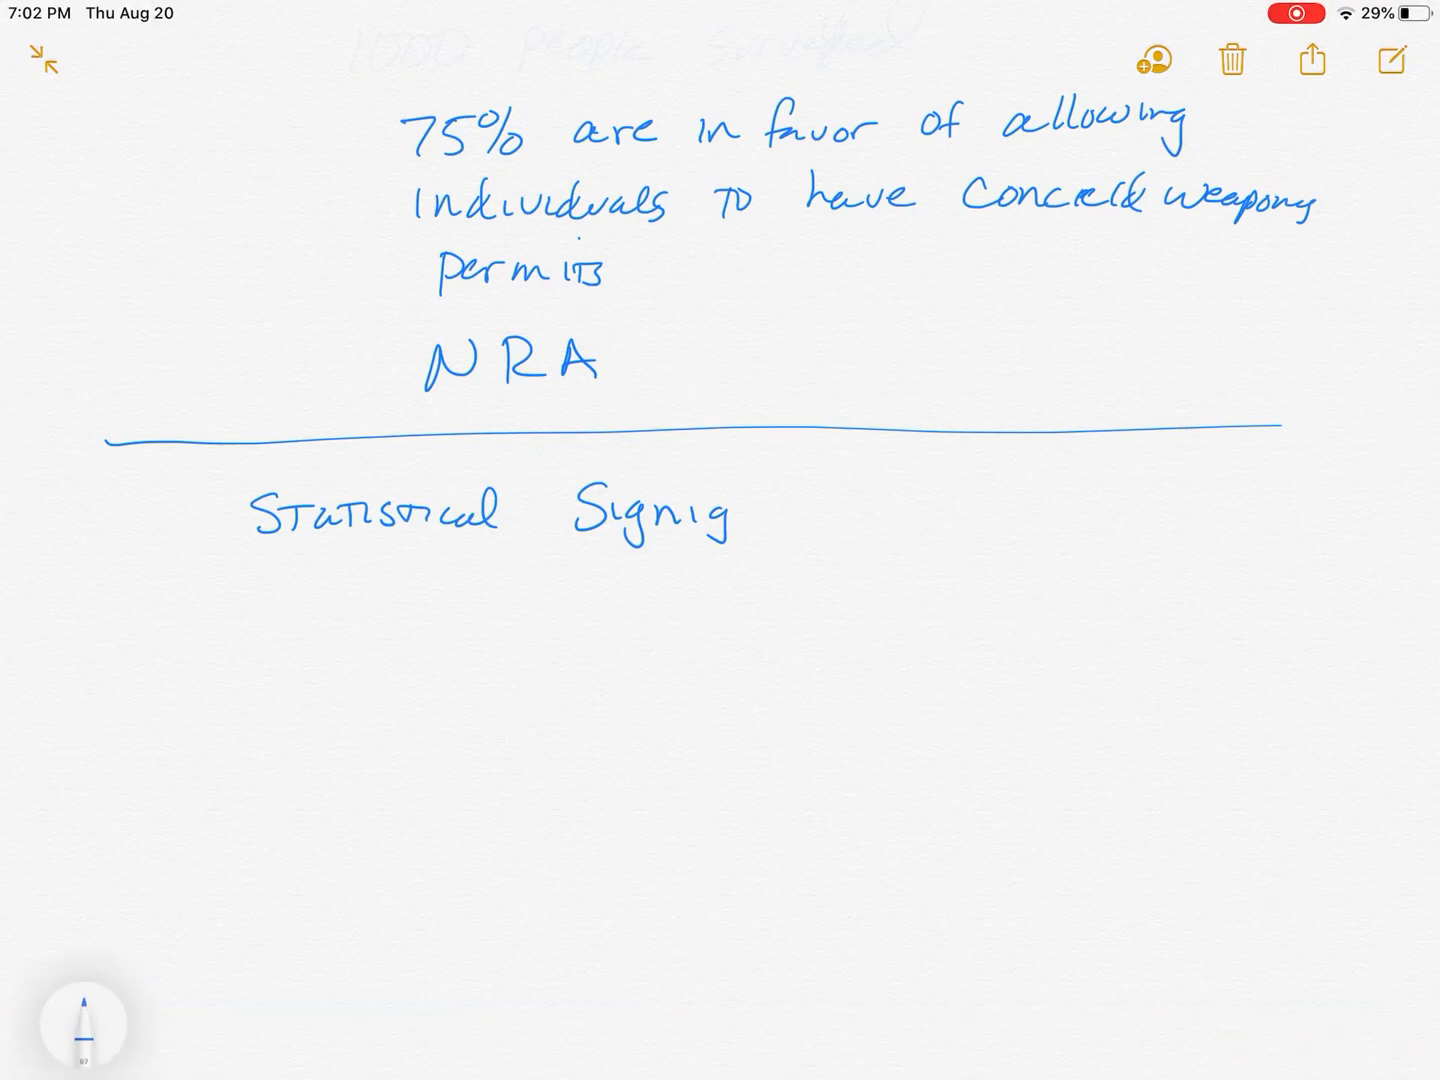
pyautogui.click(396, 990)
pyautogui.moveTo(720, 518); pyautogui.dragTo(732, 529)
pyautogui.click(247, 978)
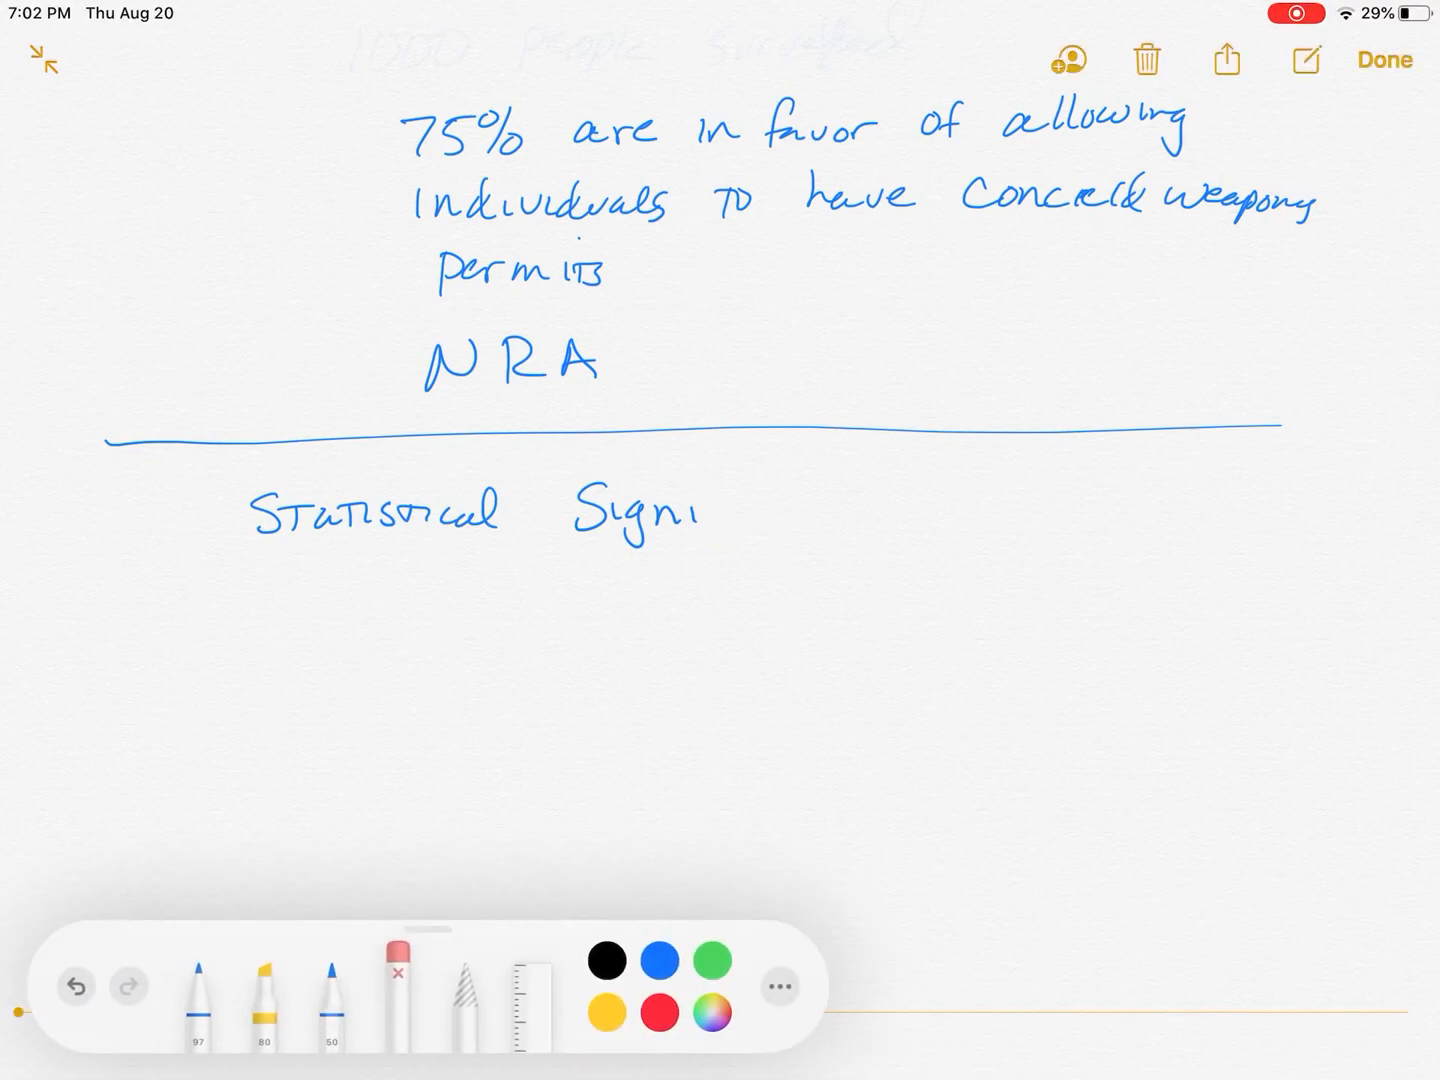
pyautogui.click(326, 990)
pyautogui.moveTo(709, 495)
pyautogui.mouseDown()
pyautogui.moveTo(760, 529)
pyautogui.moveTo(901, 529)
pyautogui.mouseUp()
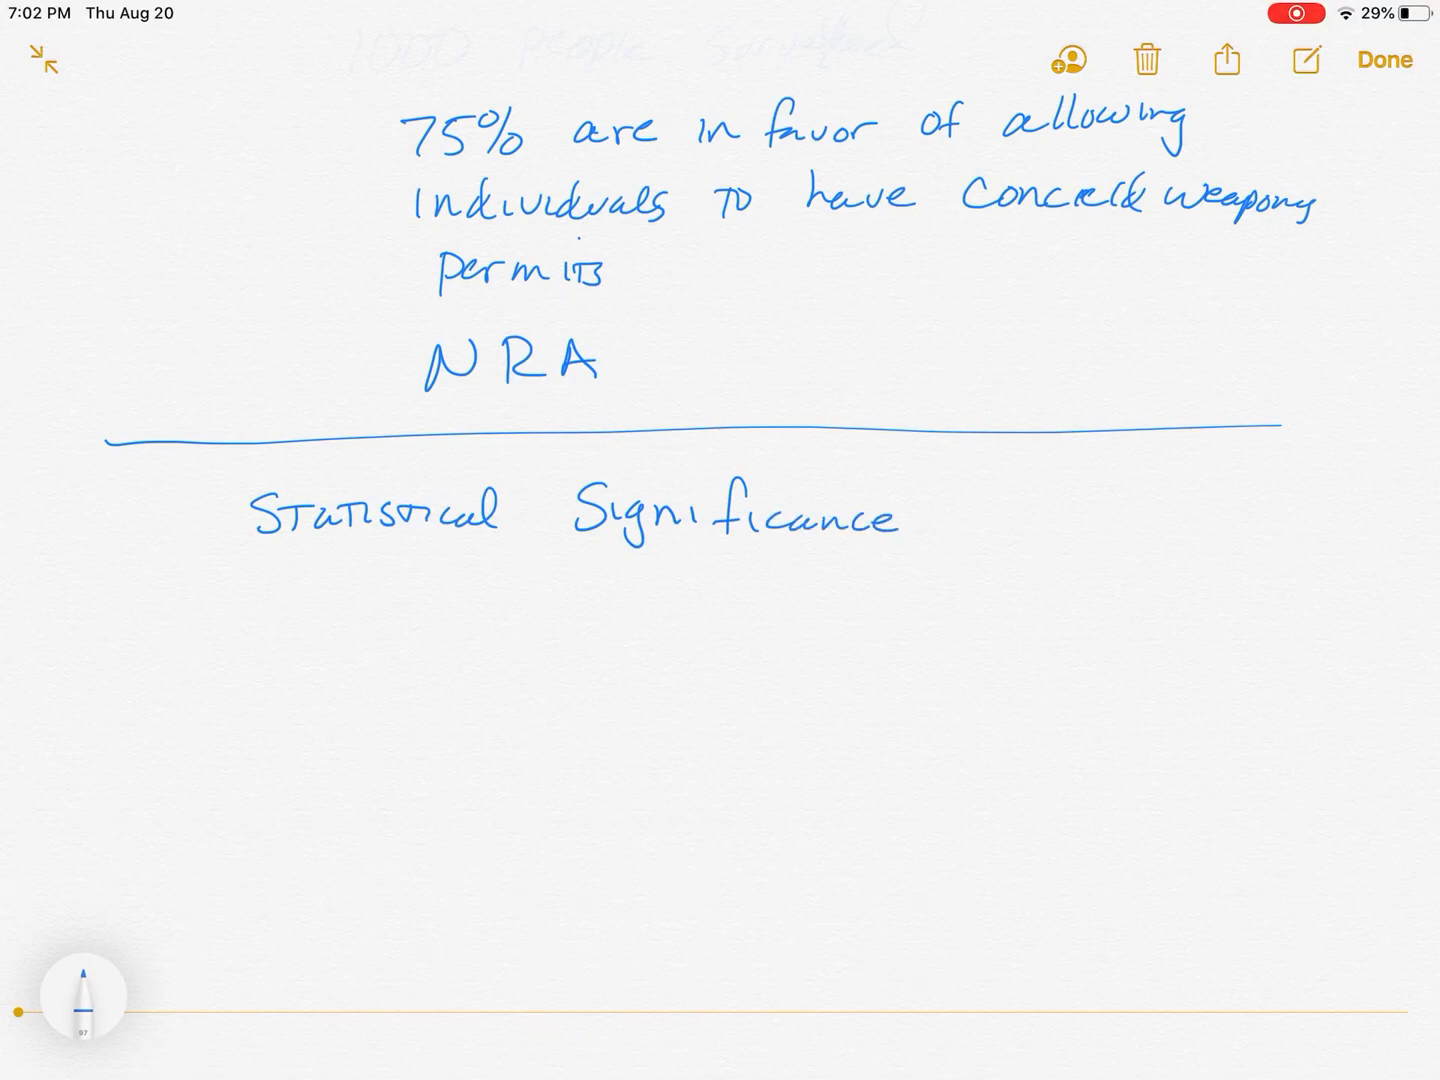
# Handwrite 'A result is statistically significant if it happens' below the heading
pyautogui.moveTo(209, 596)
pyautogui.mouseDown()
pyautogui.moveTo(236, 639)
pyautogui.moveTo(247, 625)
pyautogui.moveTo(524, 632)
pyautogui.mouseUp()
pyautogui.moveTo(608, 594)
pyautogui.mouseDown()
pyautogui.moveTo(585, 630)
pyautogui.moveTo(844, 631)
pyautogui.moveTo(846, 648)
pyautogui.mouseUp()
pyautogui.moveTo(933, 605); pyautogui.dragTo(914, 639)
pyautogui.moveTo(947, 616)
pyautogui.mouseDown()
pyautogui.moveTo(957, 657)
pyautogui.moveTo(1001, 632)
pyautogui.moveTo(1098, 637)
pyautogui.mouseUp()
pyautogui.moveTo(1096, 628); pyautogui.dragTo(1177, 636)
pyautogui.moveTo(1206, 598)
pyautogui.mouseDown()
pyautogui.moveTo(1195, 639)
pyautogui.moveTo(1213, 626)
pyautogui.mouseUp()
pyautogui.moveTo(1245, 612)
pyautogui.mouseDown()
pyautogui.moveTo(1240, 635)
pyautogui.moveTo(1269, 635)
pyautogui.mouseUp()
pyautogui.moveTo(1260, 608); pyautogui.dragTo(1285, 603)
pyautogui.moveTo(232, 671)
pyautogui.mouseDown()
pyautogui.moveTo(254, 709)
pyautogui.moveTo(333, 720)
pyautogui.mouseUp()
pyautogui.moveTo(340, 697); pyautogui.dragTo(390, 713)
pyautogui.moveTo(405, 696); pyautogui.dragTo(394, 718)
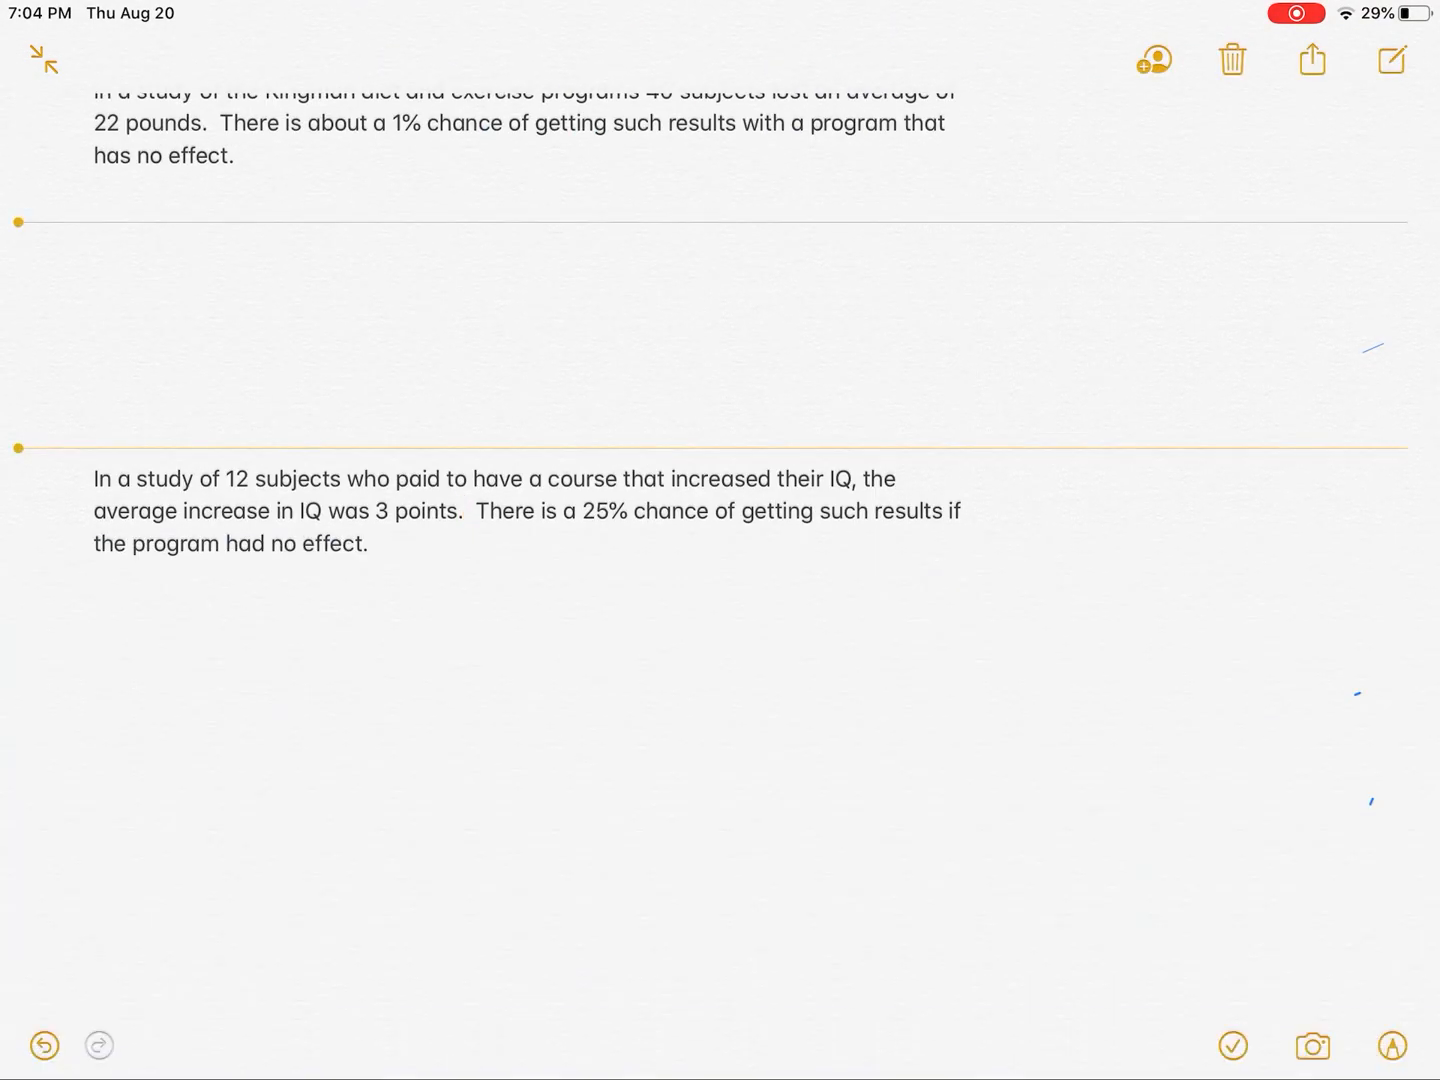
# Enlarge the drawing area to add blank space above the IQ paragraph
pyautogui.moveTo(721, 506); pyautogui.dragTo(720, 884)
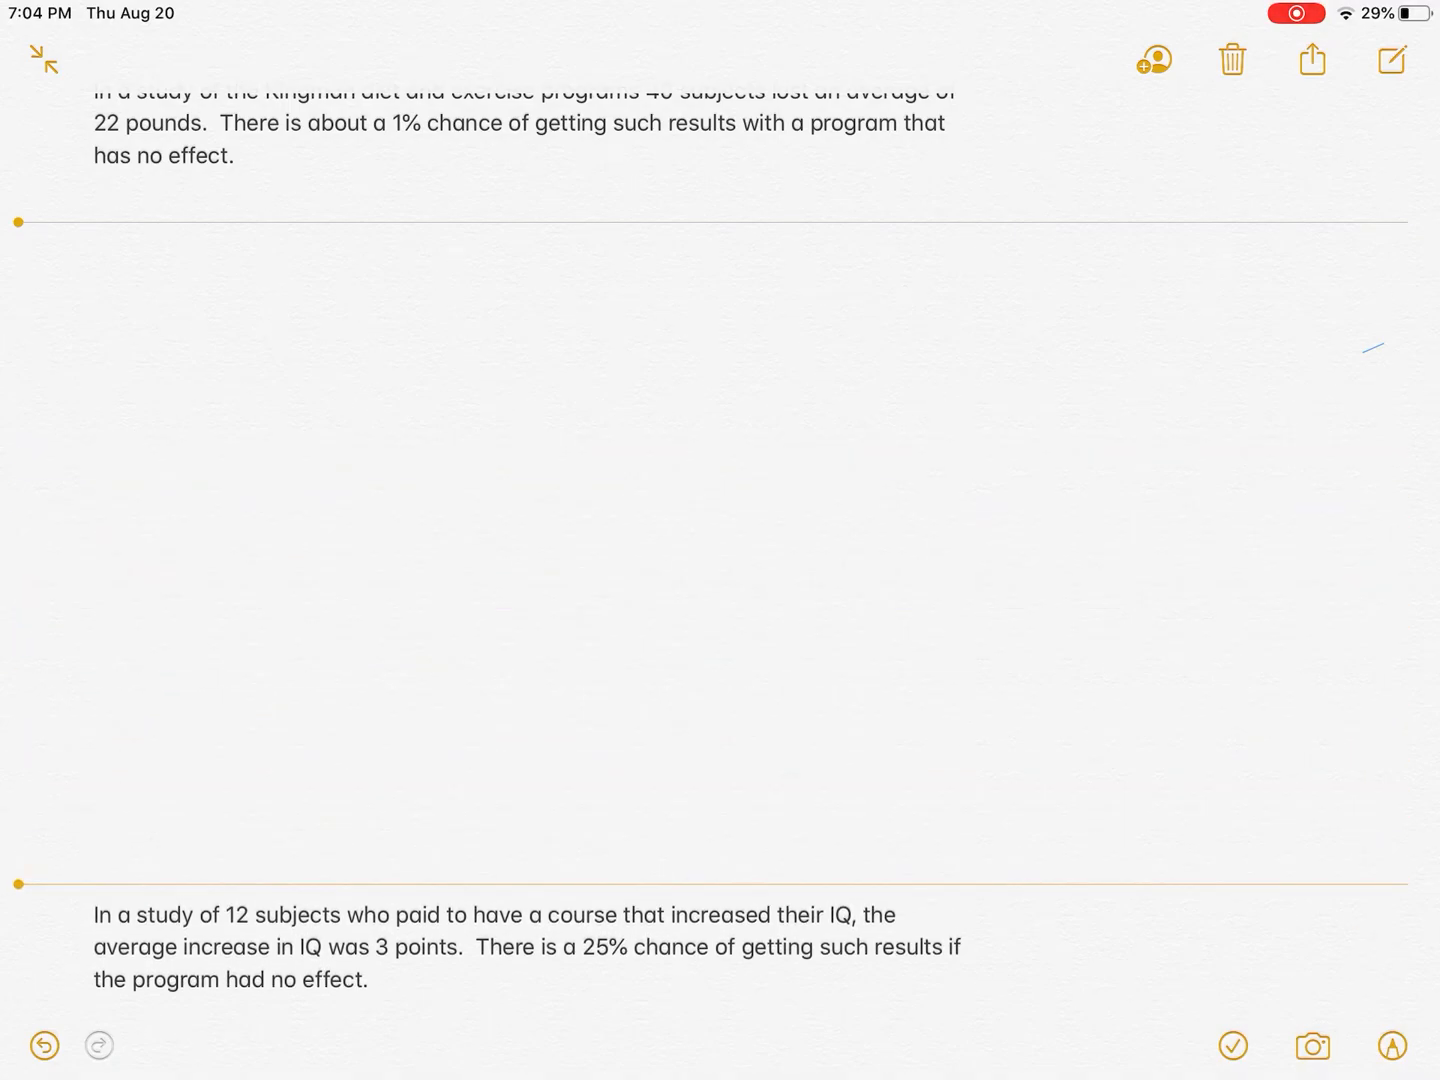
pyautogui.scroll(5, 721, 562)
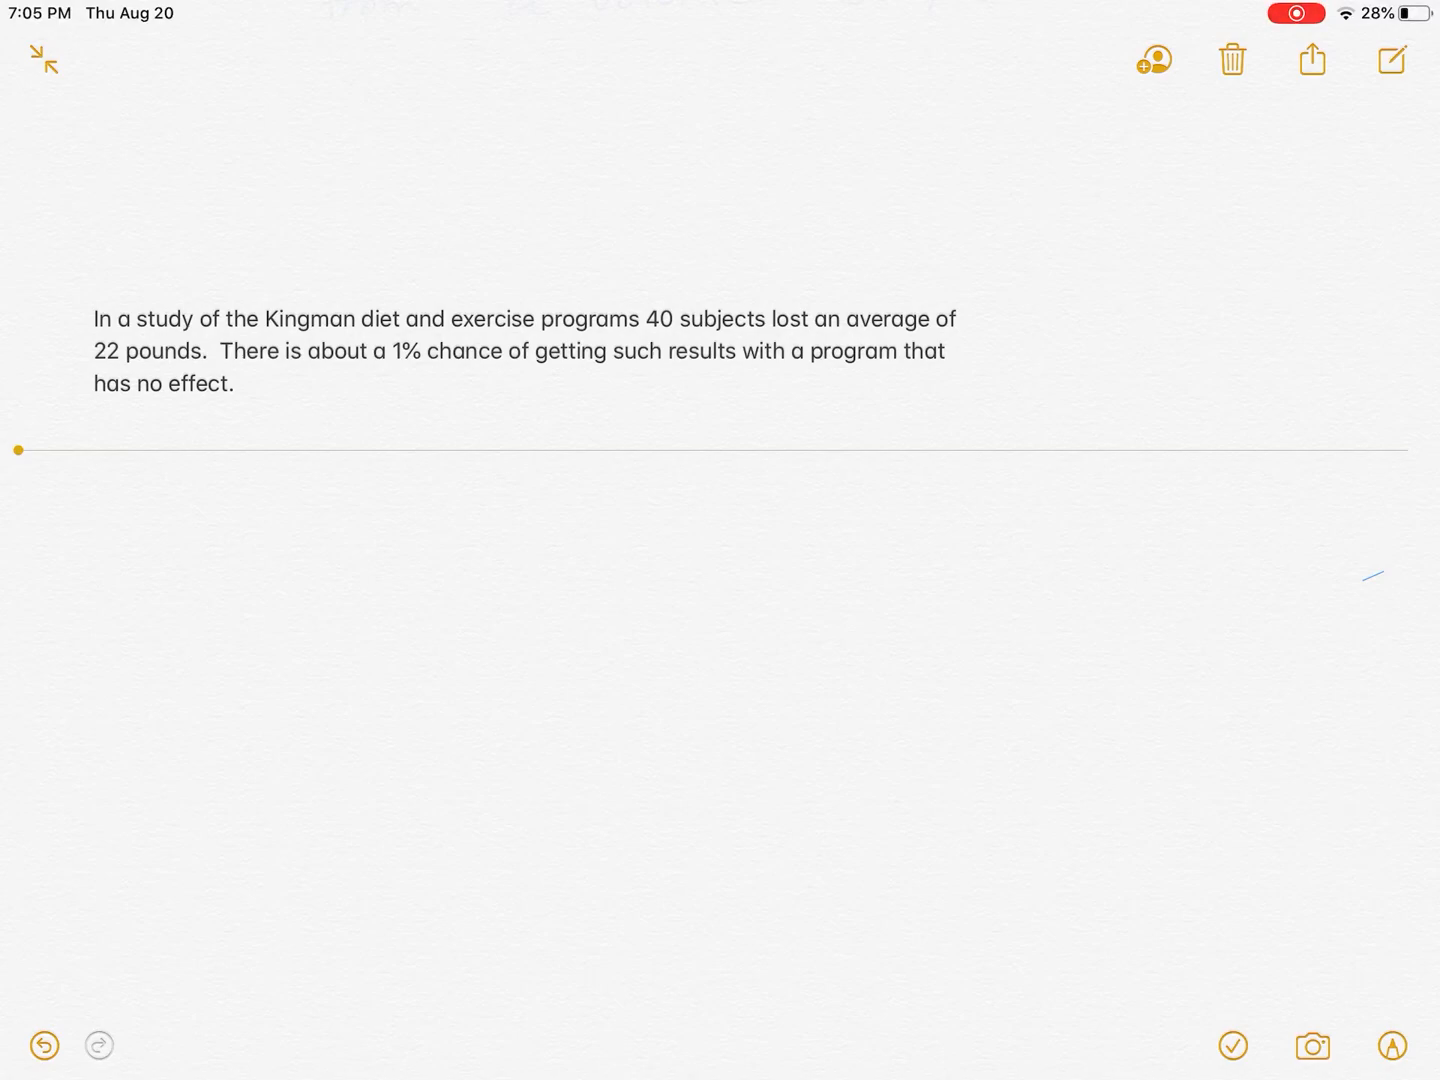
pyautogui.scroll(-1, 720, 563)
pyautogui.moveTo(281, 512)
pyautogui.mouseDown()
pyautogui.moveTo(264, 551)
pyautogui.moveTo(333, 540)
pyautogui.moveTo(371, 486)
pyautogui.moveTo(394, 502)
pyautogui.moveTo(498, 472)
pyautogui.moveTo(529, 517)
pyautogui.mouseUp()
# Handwrite 'Statistically Significant and Practically Sig.' below the Kingman example
pyautogui.moveTo(607, 466)
pyautogui.mouseDown()
pyautogui.moveTo(621, 500)
pyautogui.moveTo(772, 500)
pyautogui.moveTo(819, 477)
pyautogui.moveTo(911, 490)
pyautogui.moveTo(963, 450)
pyautogui.moveTo(1030, 461)
pyautogui.mouseUp()
pyautogui.moveTo(1035, 469)
pyautogui.mouseDown()
pyautogui.moveTo(1037, 486)
pyautogui.moveTo(1177, 477)
pyautogui.moveTo(1211, 482)
pyautogui.moveTo(1220, 502)
pyautogui.moveTo(1260, 489)
pyautogui.moveTo(1271, 511)
pyautogui.mouseUp()
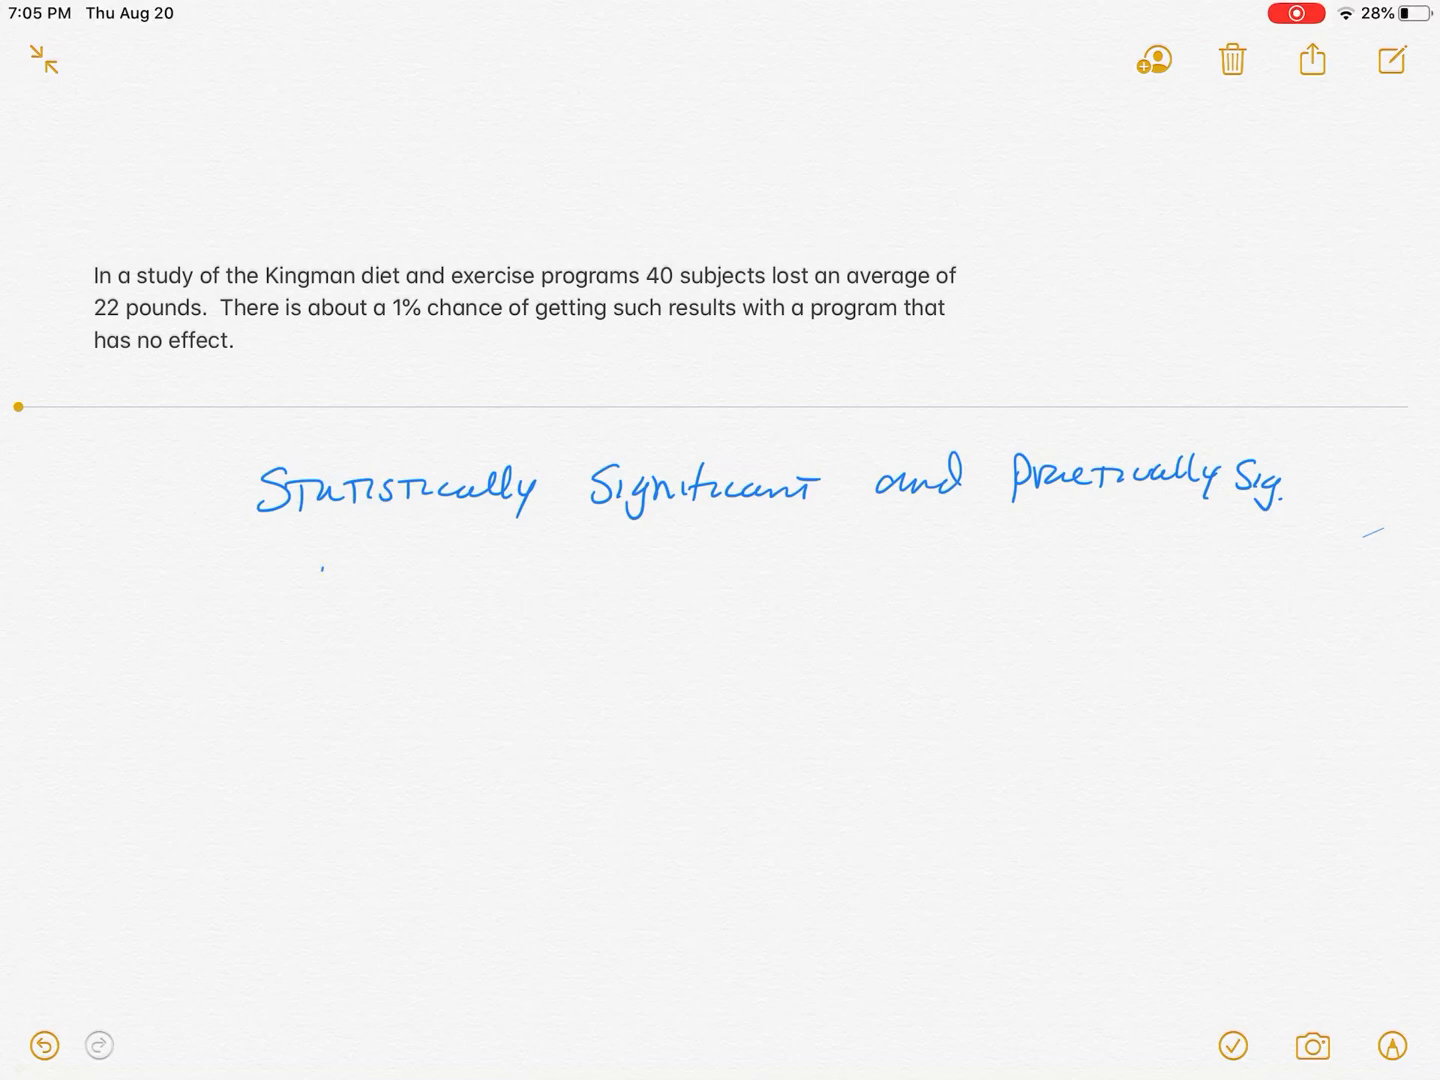
# Write '1% Chance < 5%' beneath and box 'Statistically Significant'
pyautogui.moveTo(321, 569)
pyautogui.mouseDown()
pyautogui.moveTo(371, 602)
pyautogui.moveTo(540, 599)
pyautogui.mouseUp()
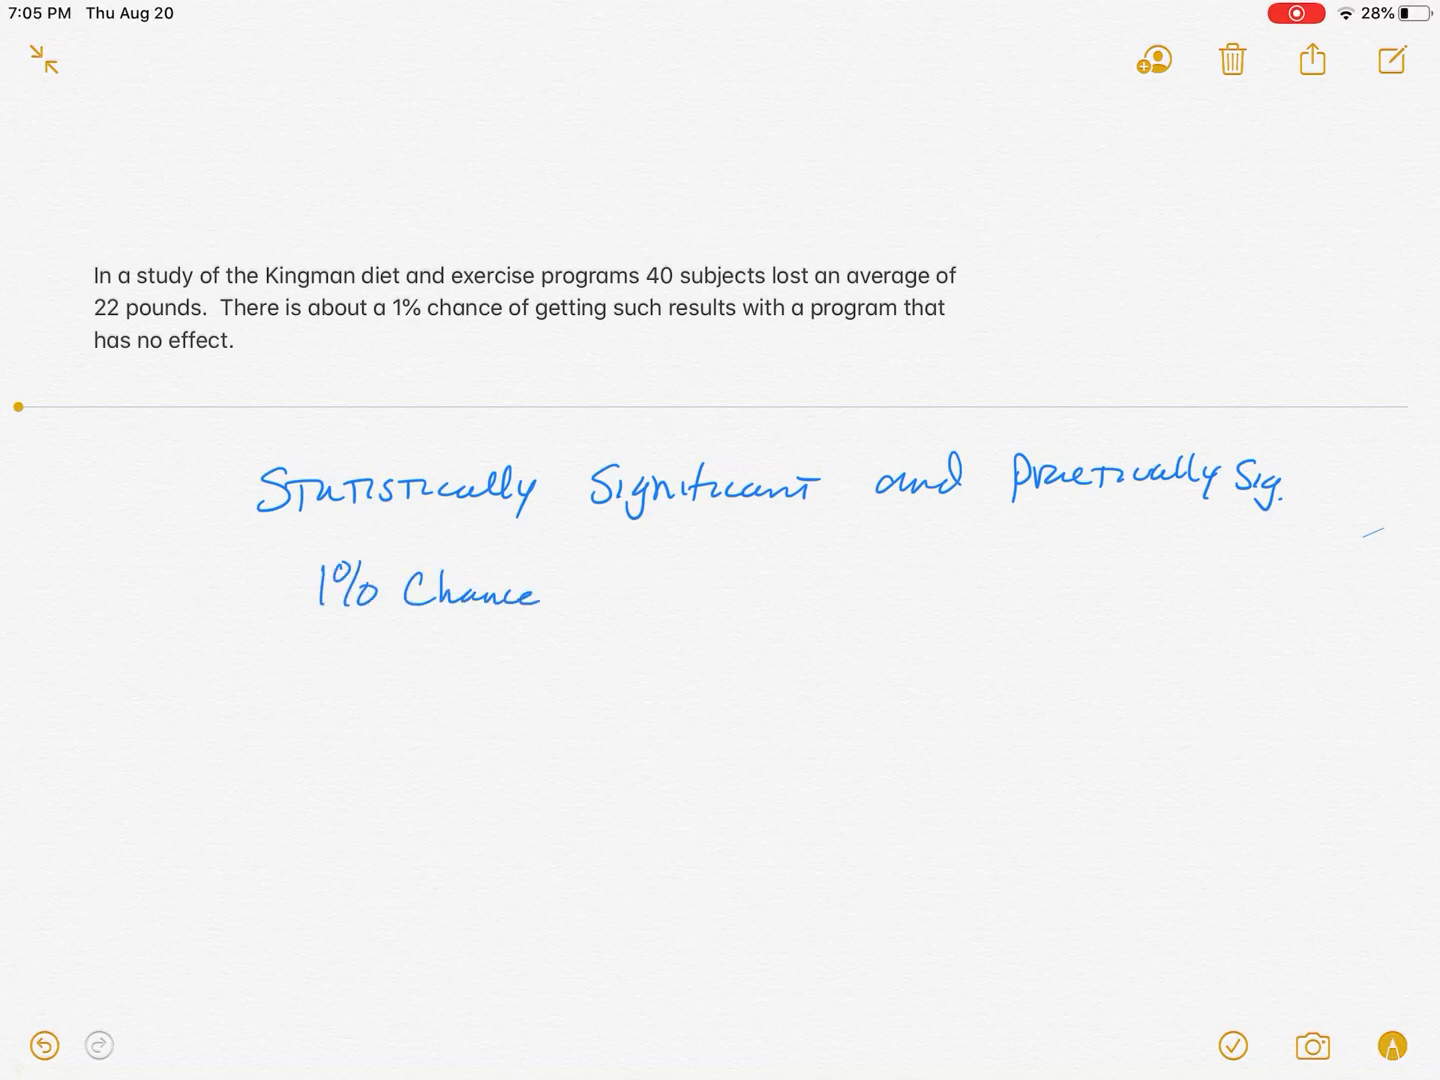
pyautogui.click(1392, 1047)
pyautogui.moveTo(646, 555); pyautogui.dragTo(647, 624)
pyautogui.moveTo(727, 572)
pyautogui.mouseDown()
pyautogui.moveTo(692, 613)
pyautogui.moveTo(740, 571)
pyautogui.moveTo(689, 617)
pyautogui.moveTo(760, 591)
pyautogui.moveTo(751, 625)
pyautogui.mouseUp()
pyautogui.moveTo(786, 607); pyautogui.dragTo(796, 623)
pyautogui.click(1393, 1045)
pyautogui.moveTo(231, 531)
pyautogui.mouseDown()
pyautogui.moveTo(833, 533)
pyautogui.moveTo(831, 432)
pyautogui.moveTo(246, 430)
pyautogui.moveTo(243, 540)
pyautogui.mouseUp()
pyautogui.scroll(-8, 721, 563)
pyautogui.scroll(-5, 720, 563)
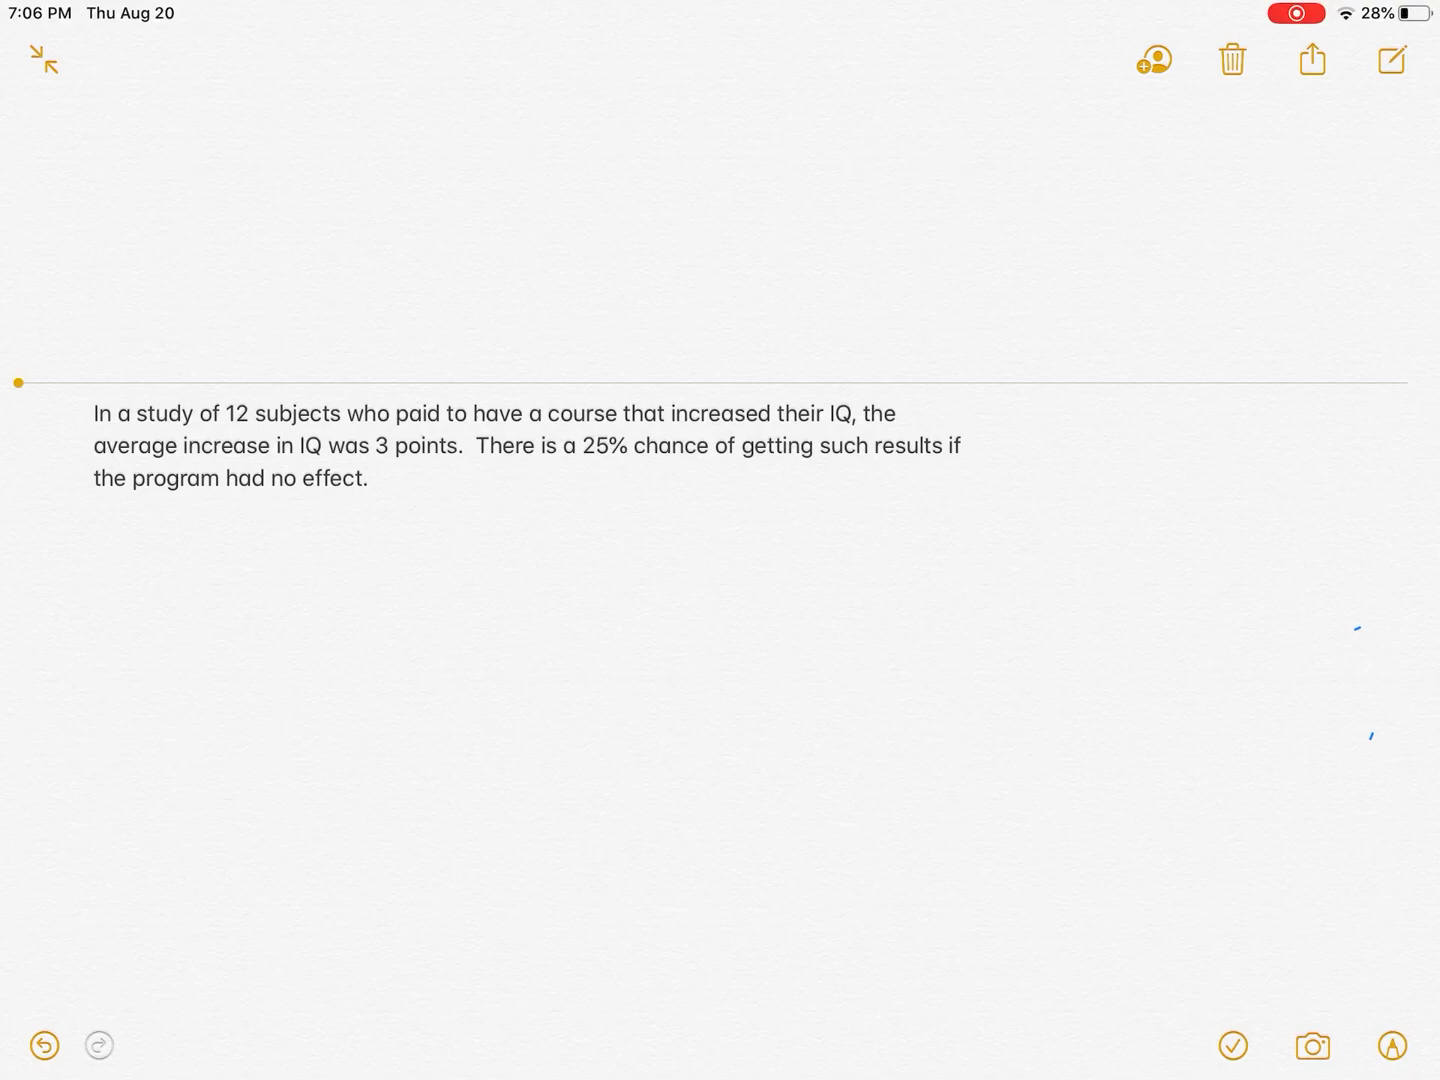
# Handwrite '25%', a crossed-out less-than sign, and the 5% threshold below the IQ study example
pyautogui.moveTo(327, 543)
pyautogui.mouseDown()
pyautogui.moveTo(338, 585)
pyautogui.moveTo(358, 590)
pyautogui.moveTo(394, 562)
pyautogui.moveTo(387, 587)
pyautogui.mouseUp()
pyautogui.moveTo(409, 563); pyautogui.dragTo(412, 581)
pyautogui.moveTo(502, 538); pyautogui.dragTo(501, 588)
pyautogui.moveTo(470, 522); pyautogui.dragTo(518, 594)
pyautogui.moveTo(537, 525); pyautogui.dragTo(460, 610)
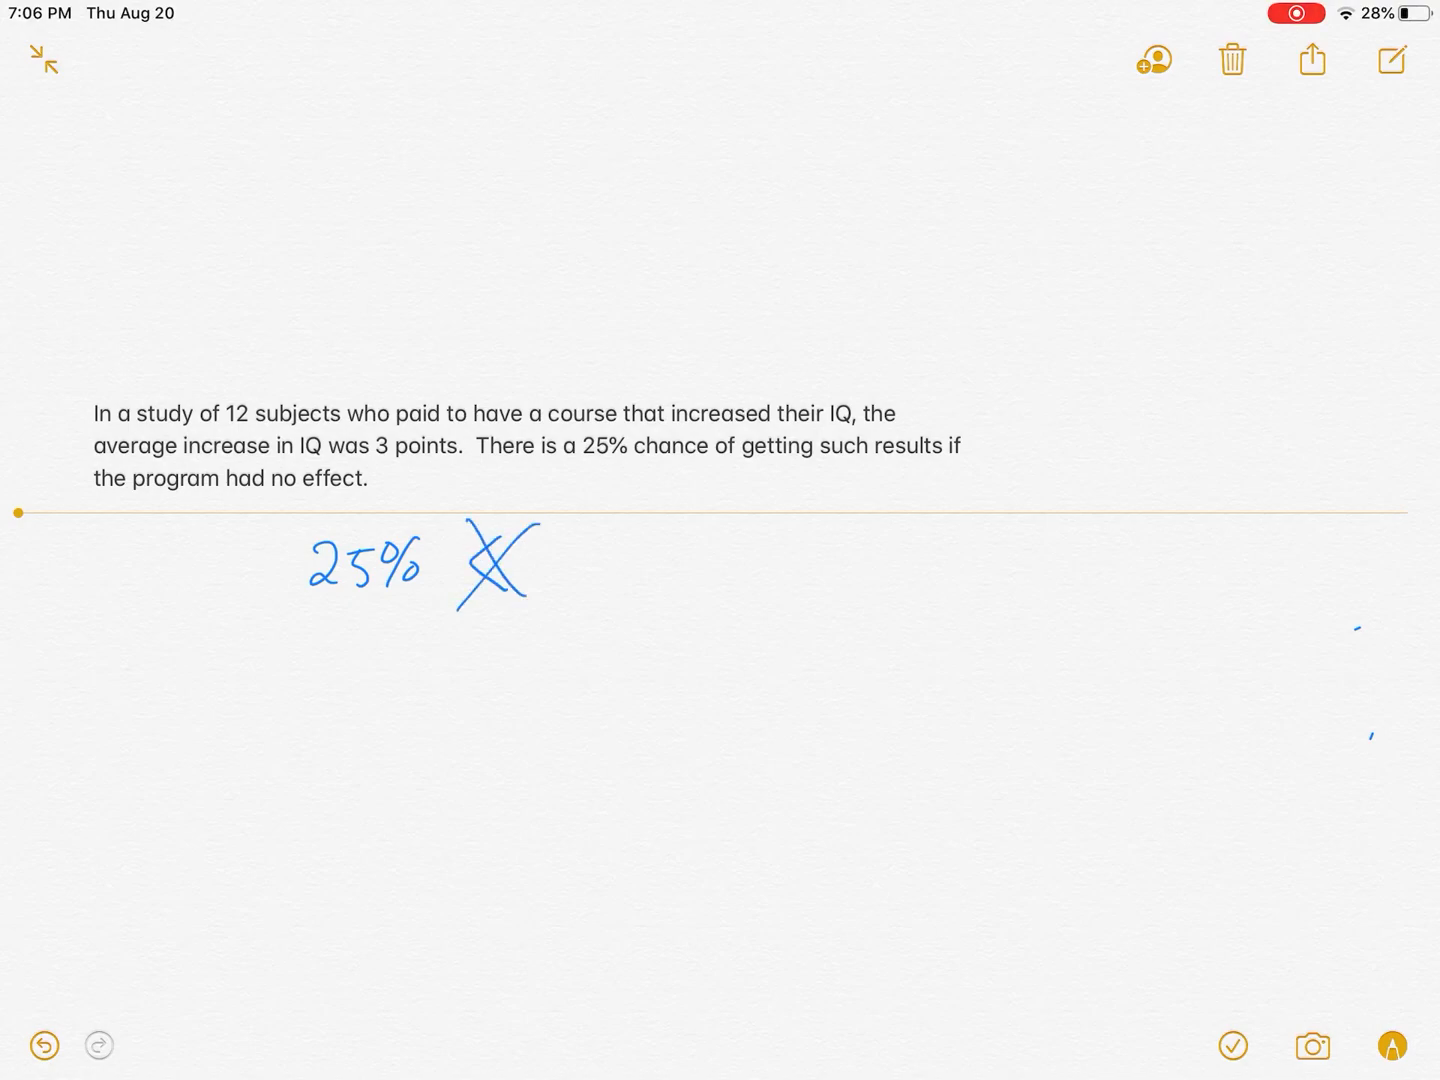
pyautogui.moveTo(574, 547)
pyautogui.mouseDown()
pyautogui.moveTo(556, 587)
pyautogui.moveTo(587, 572)
pyautogui.moveTo(598, 590)
pyautogui.mouseUp()
pyautogui.moveTo(621, 572); pyautogui.dragTo(623, 589)
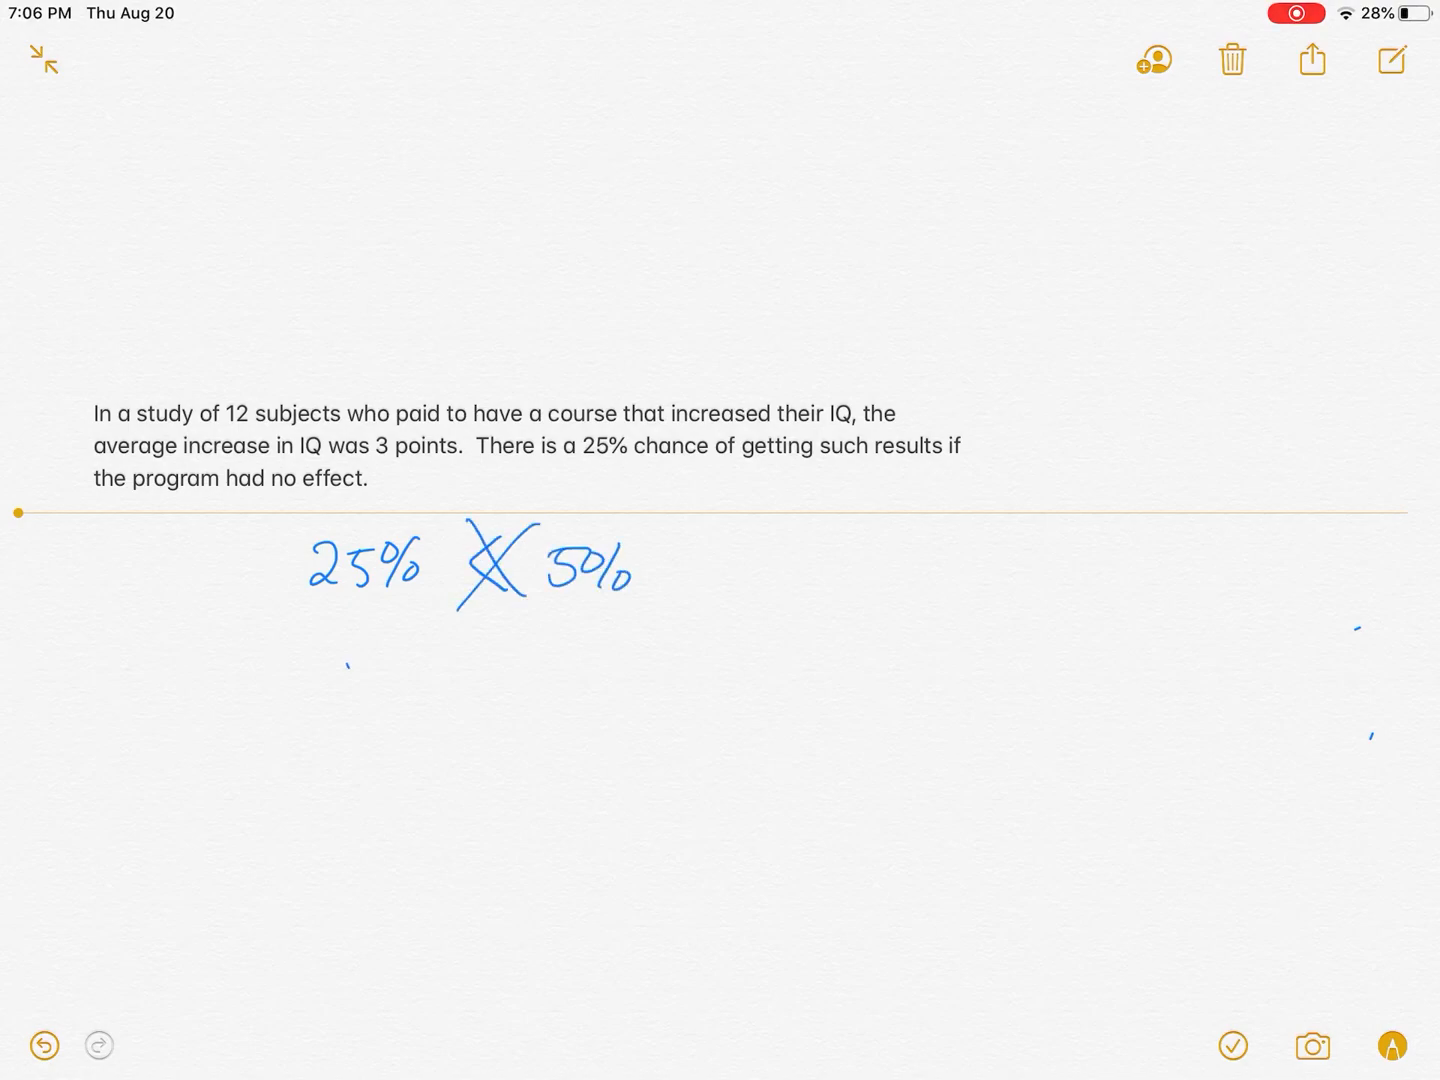
# Handwrite the verdict 'NOT Statistically Significant' beneath the comparison and leave Markup
pyautogui.moveTo(335, 705)
pyautogui.mouseDown()
pyautogui.moveTo(378, 675)
pyautogui.moveTo(428, 687)
pyautogui.mouseUp()
pyautogui.moveTo(517, 658)
pyautogui.mouseDown()
pyautogui.moveTo(492, 698)
pyautogui.moveTo(571, 689)
pyautogui.moveTo(594, 666)
pyautogui.mouseUp()
pyautogui.moveTo(589, 669)
pyautogui.mouseDown()
pyautogui.moveTo(603, 688)
pyautogui.moveTo(751, 682)
pyautogui.moveTo(747, 711)
pyautogui.mouseUp()
pyautogui.moveTo(801, 666)
pyautogui.mouseDown()
pyautogui.moveTo(819, 659)
pyautogui.moveTo(799, 691)
pyautogui.mouseUp()
pyautogui.moveTo(826, 671)
pyautogui.mouseDown()
pyautogui.moveTo(835, 711)
pyautogui.moveTo(877, 694)
pyautogui.mouseUp()
pyautogui.moveTo(889, 679); pyautogui.dragTo(900, 697)
pyautogui.moveTo(921, 682); pyautogui.dragTo(958, 696)
pyautogui.moveTo(969, 678)
pyautogui.mouseDown()
pyautogui.moveTo(969, 698)
pyautogui.moveTo(984, 675)
pyautogui.mouseUp()
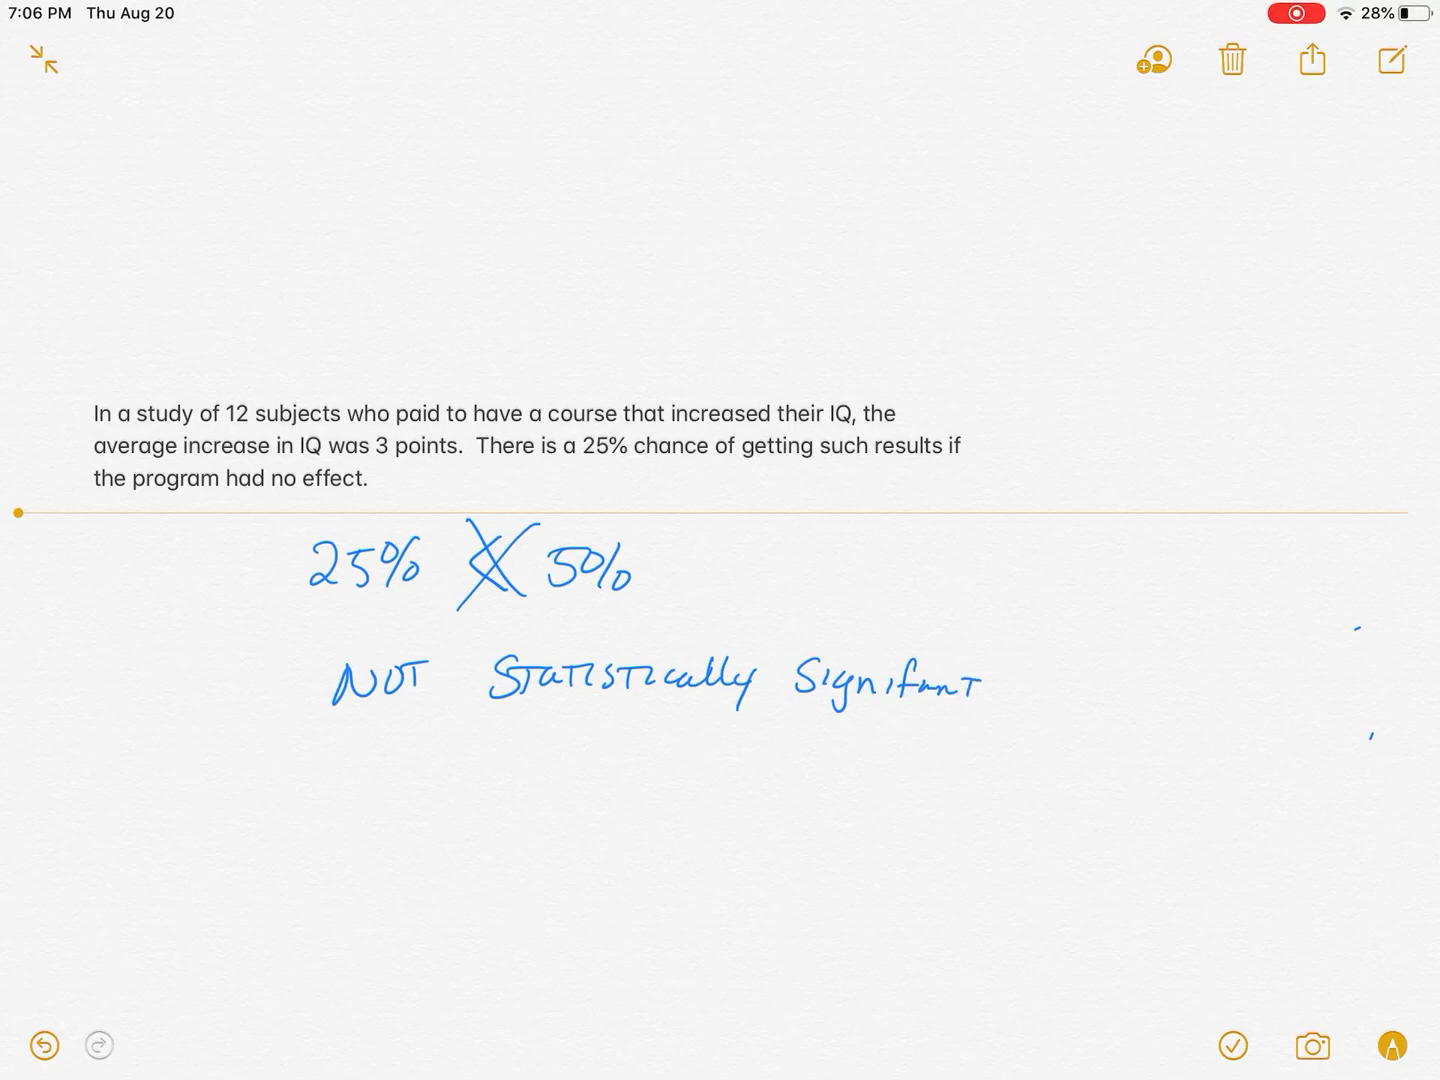
pyautogui.click(1393, 1046)
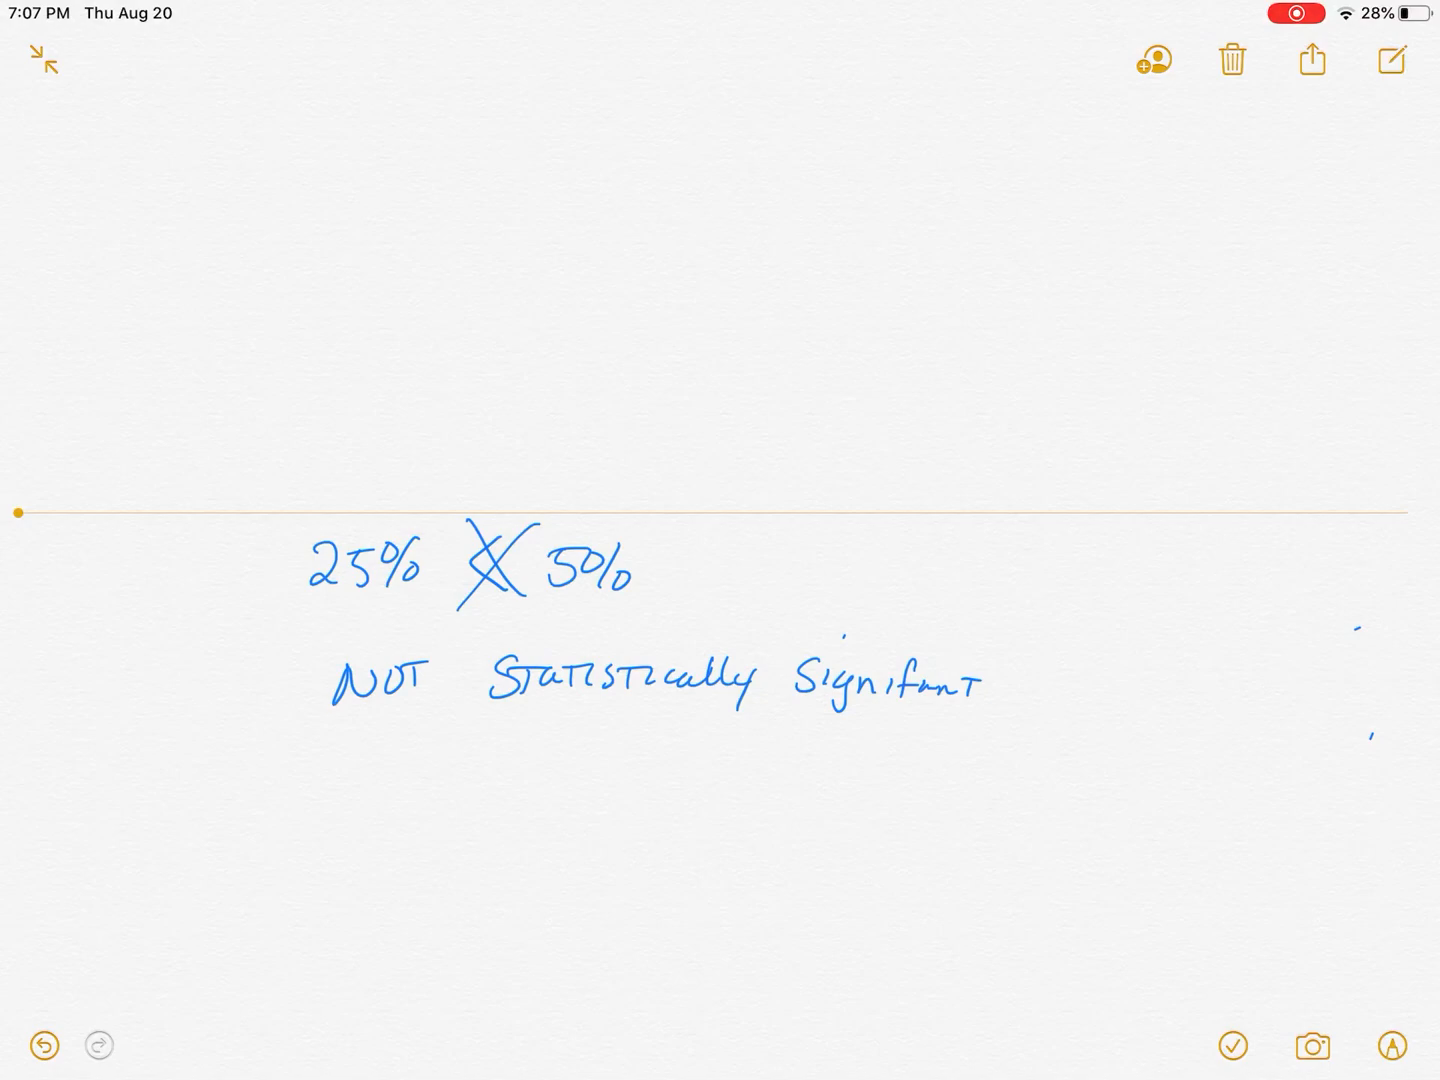
pyautogui.scroll(5, 720, 563)
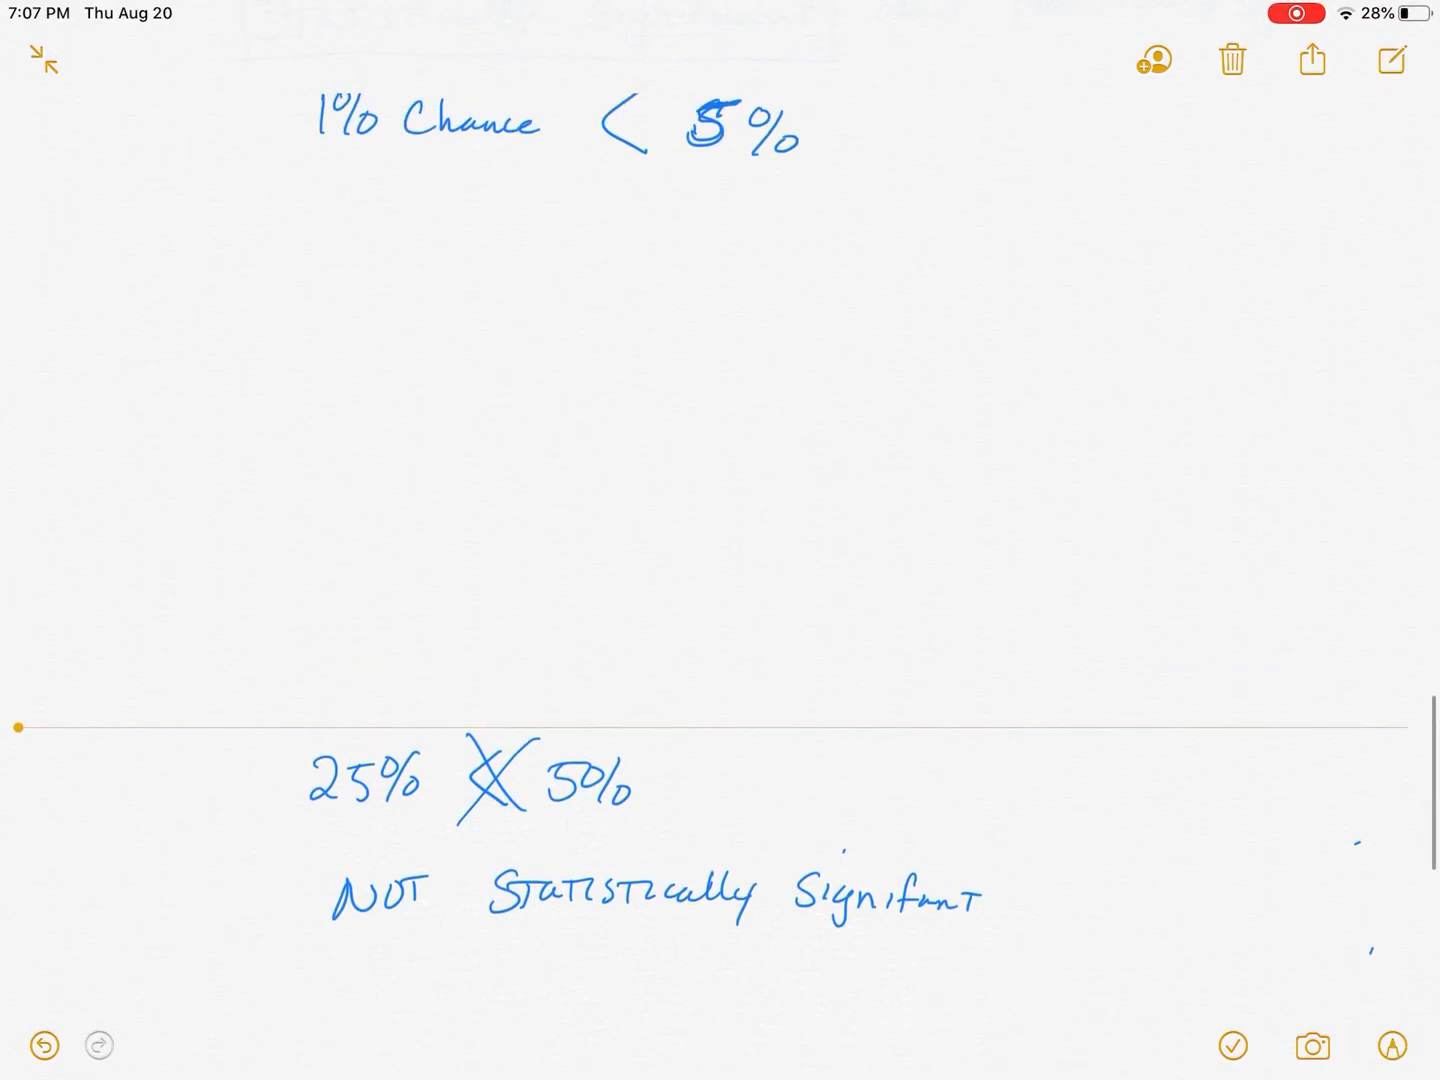
pyautogui.scroll(-2, 720, 563)
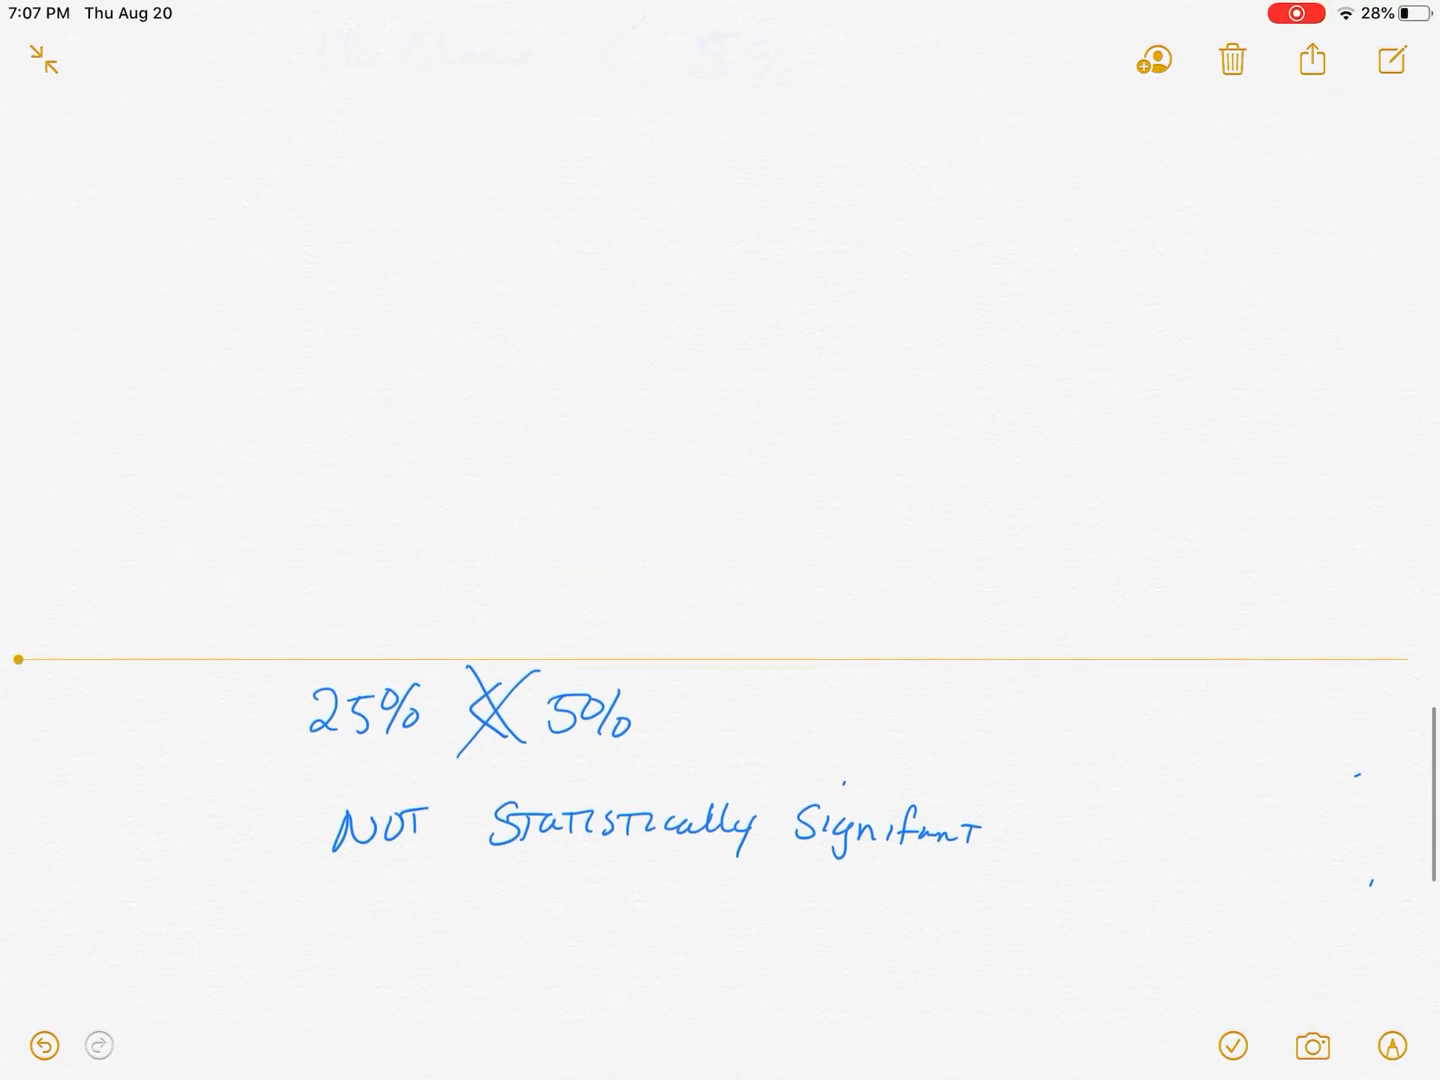
# Undo the last two trailing pen strokes
pyautogui.click(44, 1045)
pyautogui.click(44, 1046)
pyautogui.scroll(15, 720, 562)
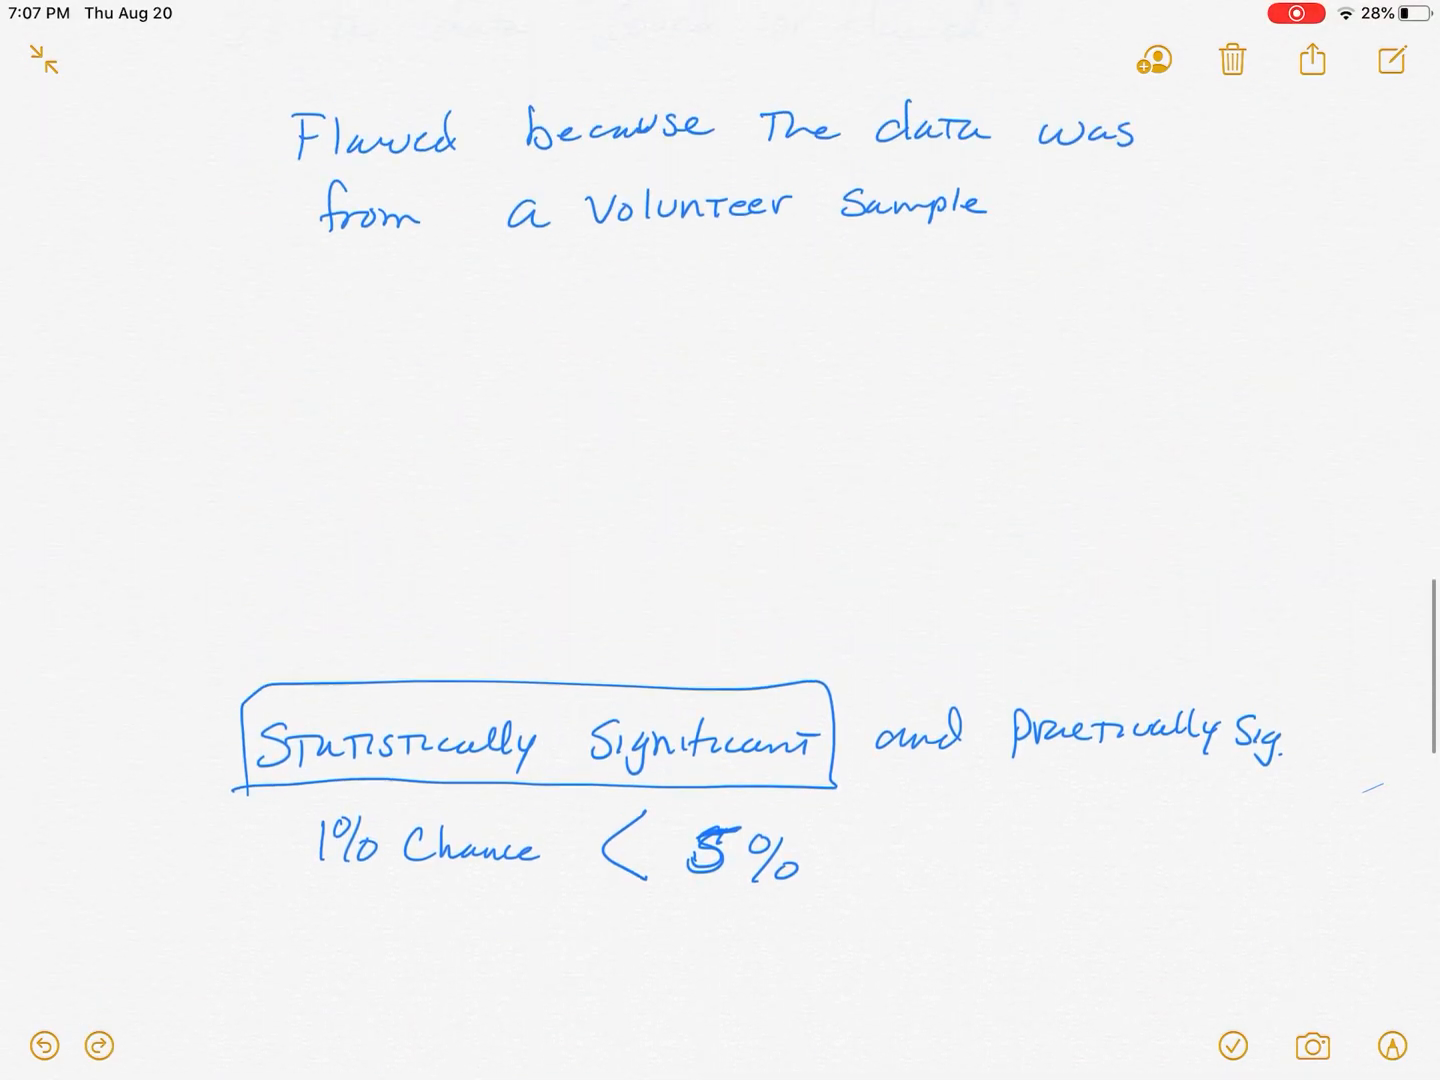
pyautogui.scroll(3, 721, 562)
pyautogui.scroll(-15, 720, 563)
pyautogui.scroll(-2, 720, 563)
pyautogui.scroll(15, 720, 562)
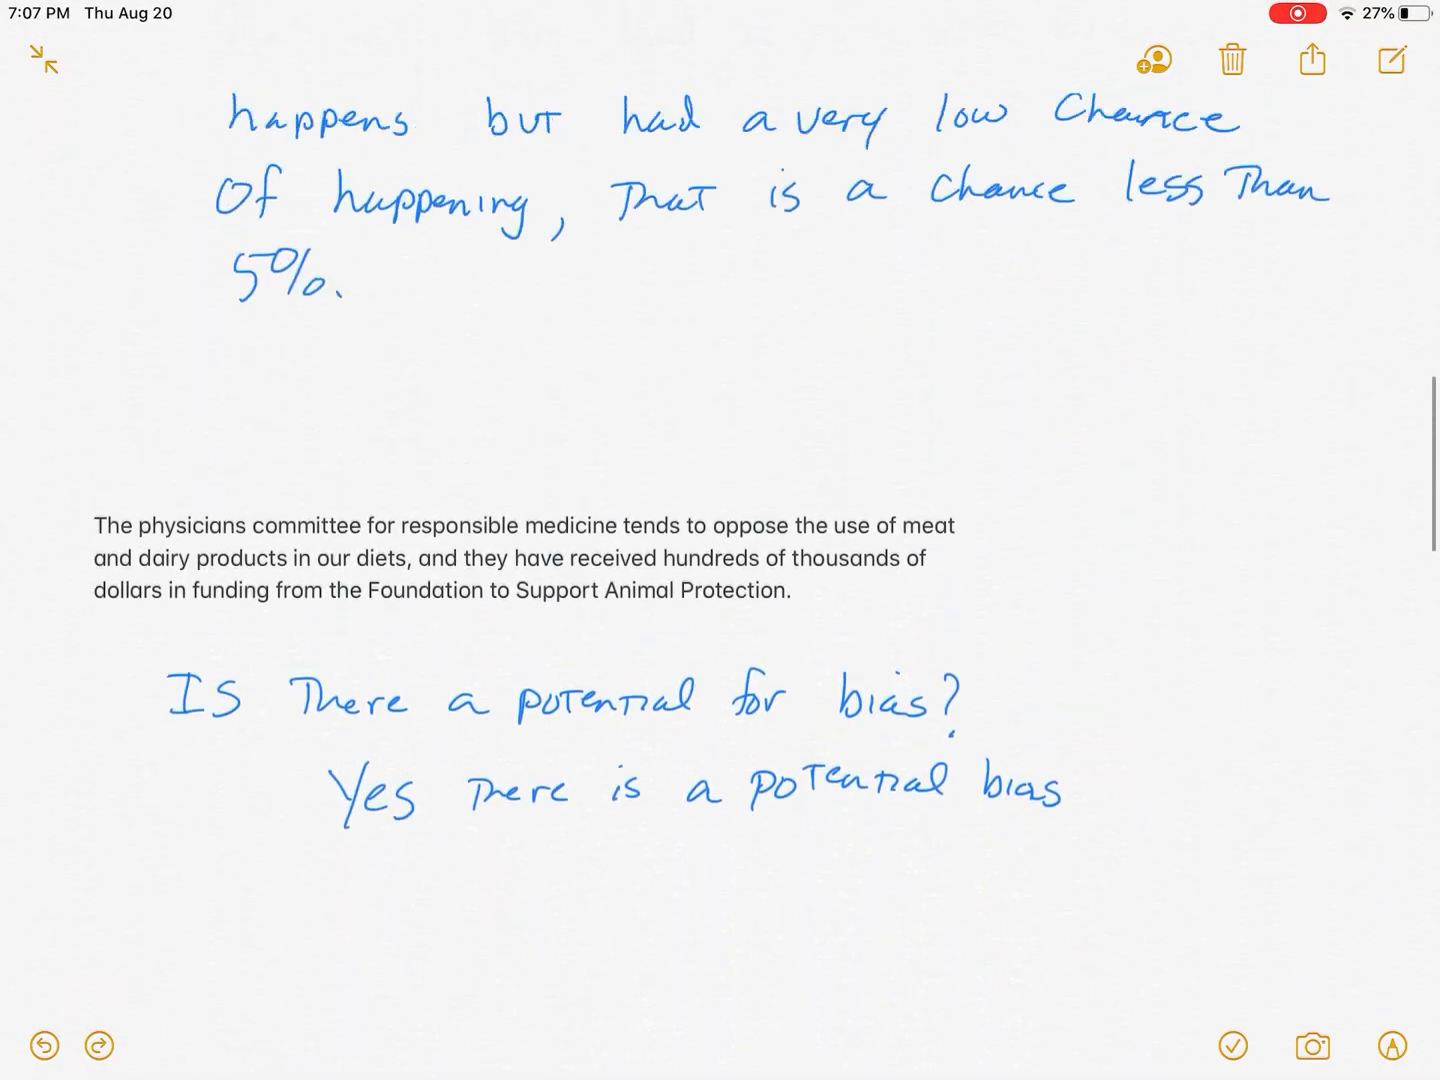
pyautogui.scroll(15, 720, 562)
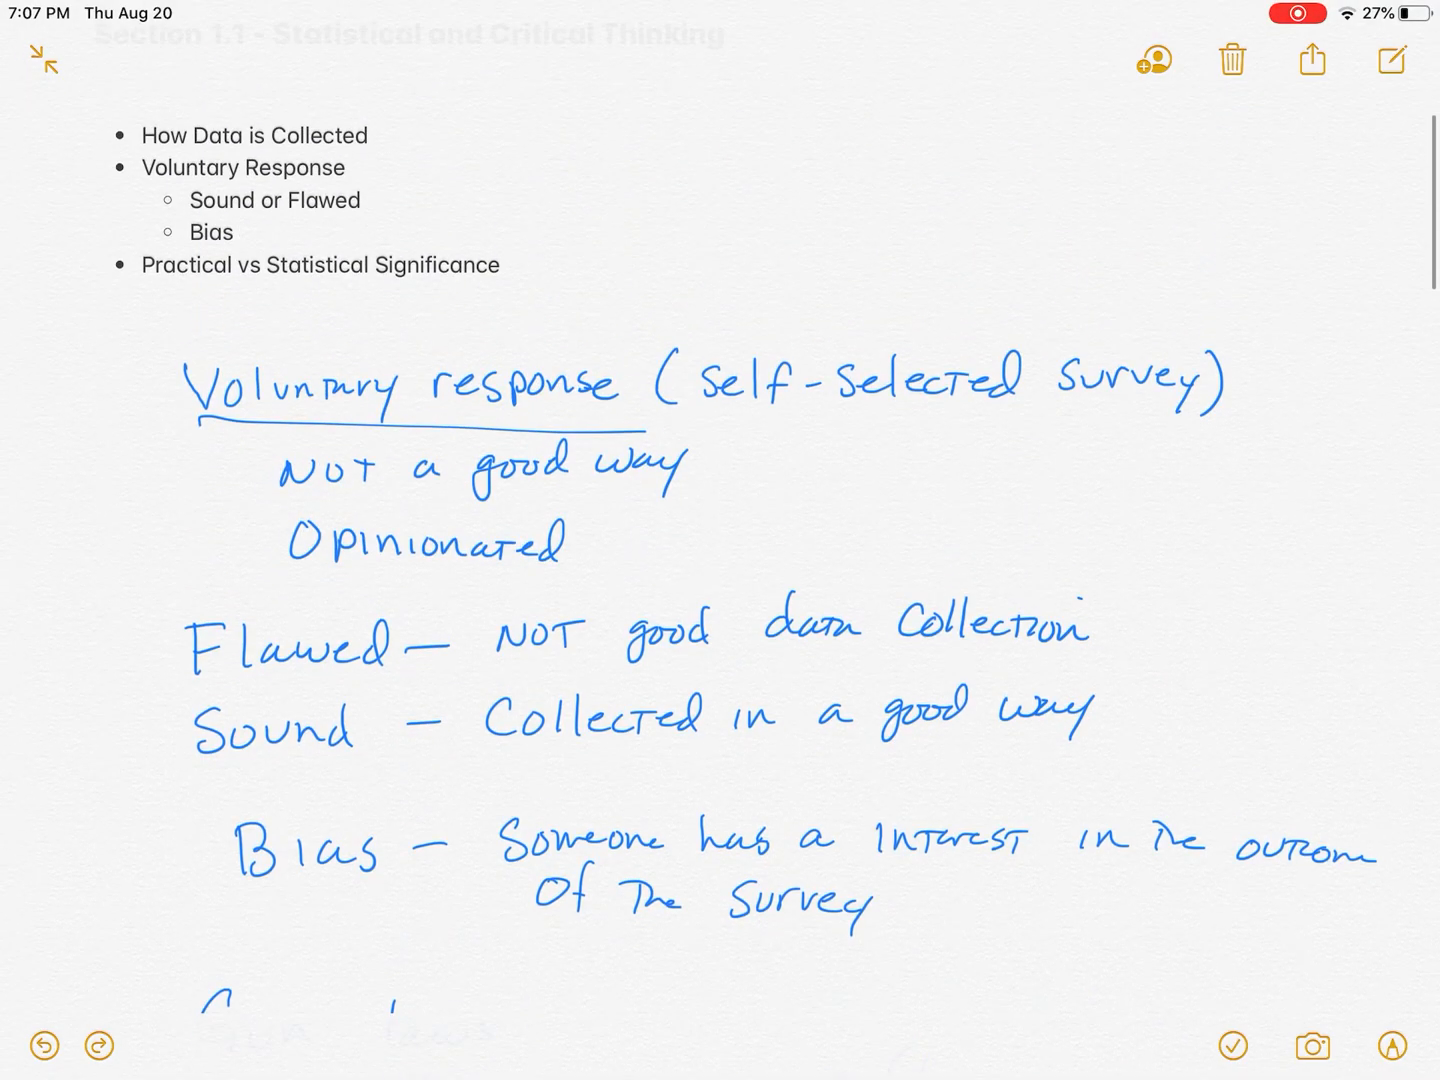
pyautogui.scroll(-2, 720, 563)
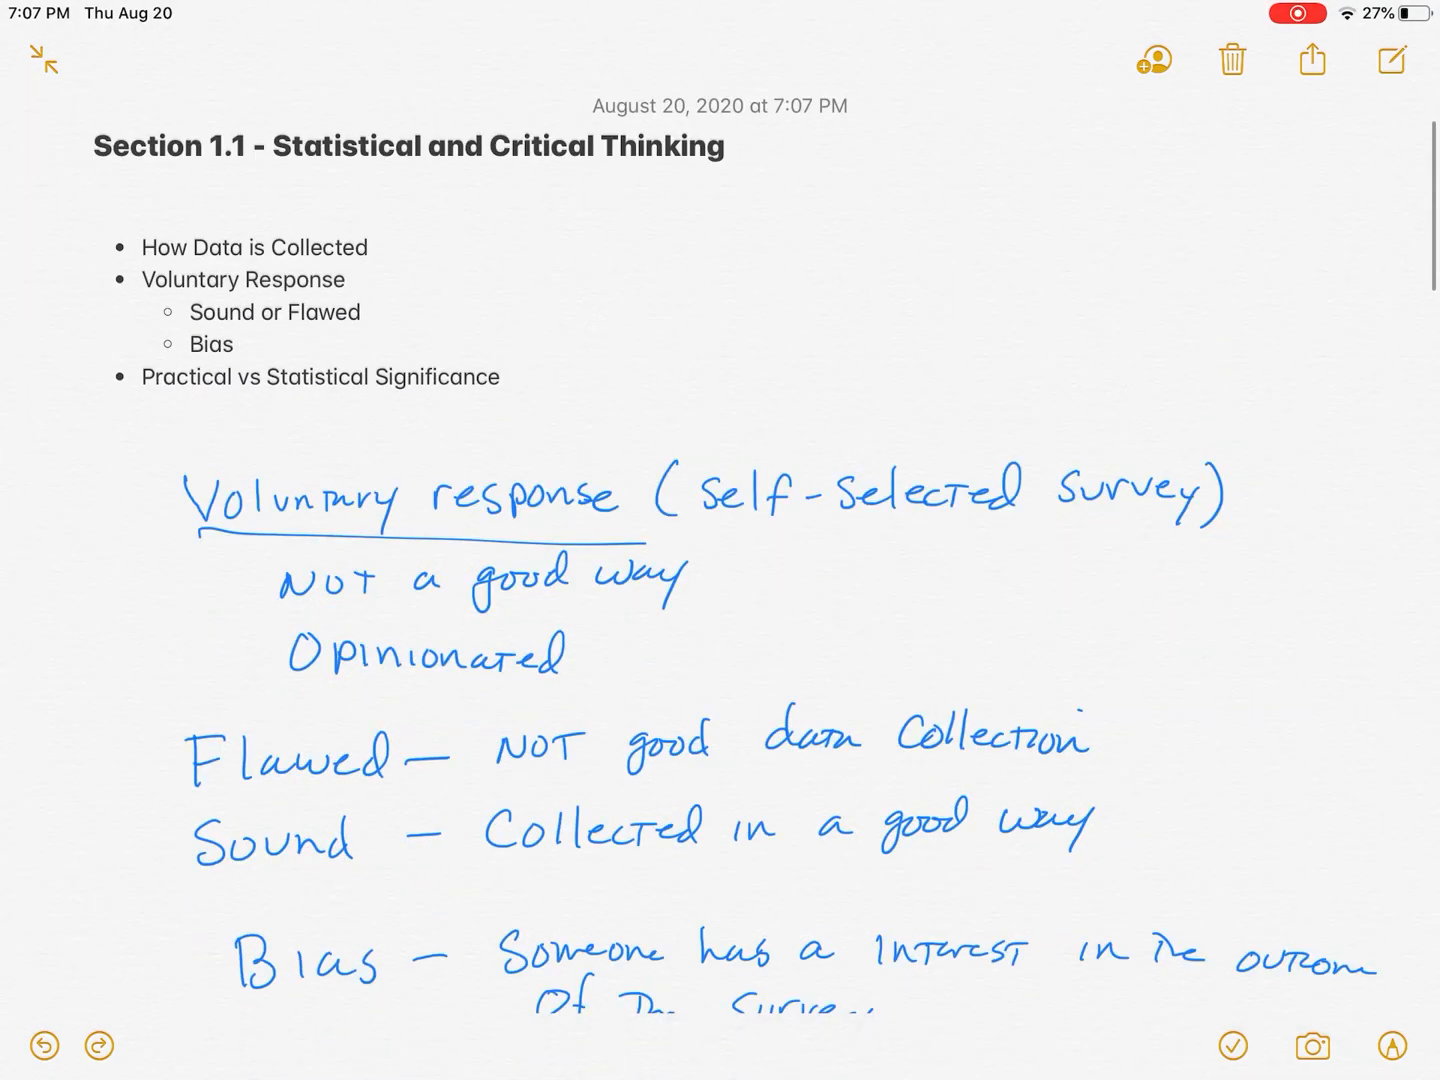